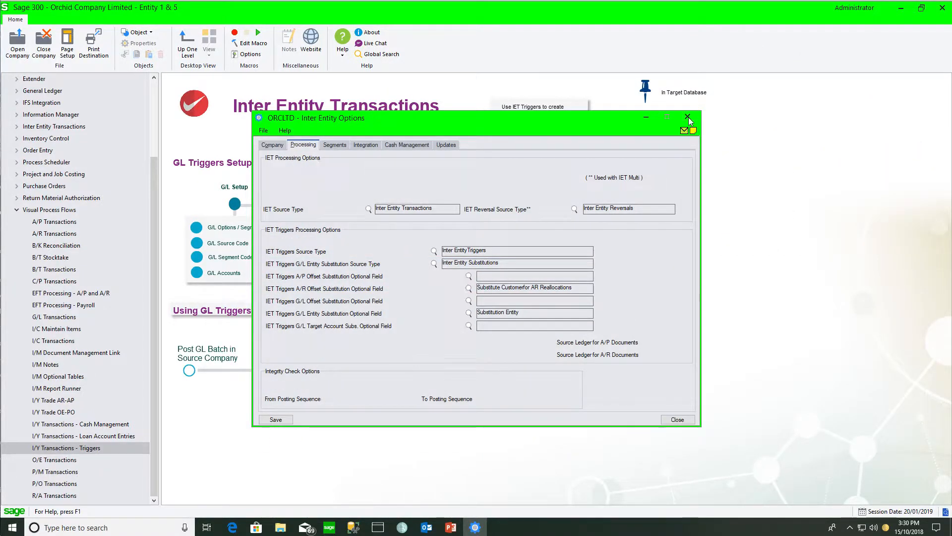
# Step: Close the Inter Entity Options windows and open the IET G/L Triggers setup
pyautogui.click(688, 118)
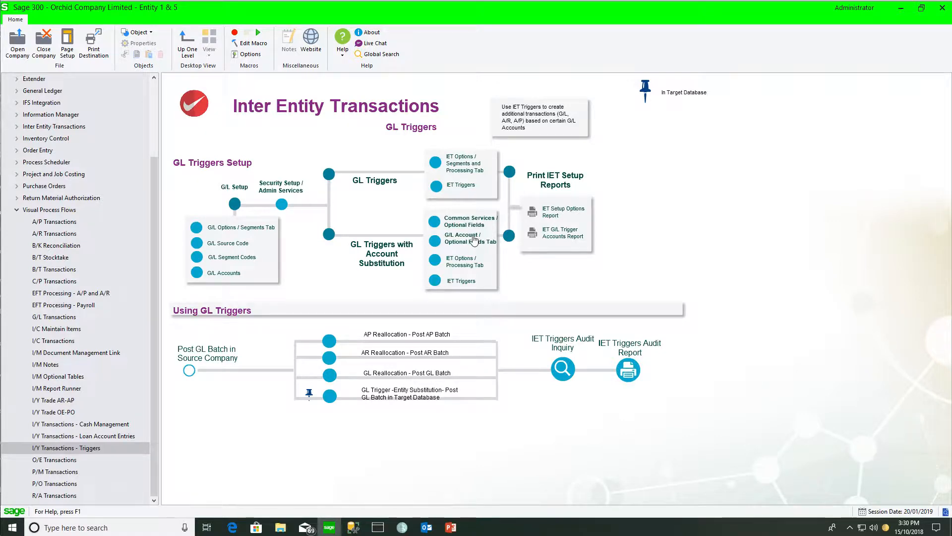
pyautogui.click(460, 188)
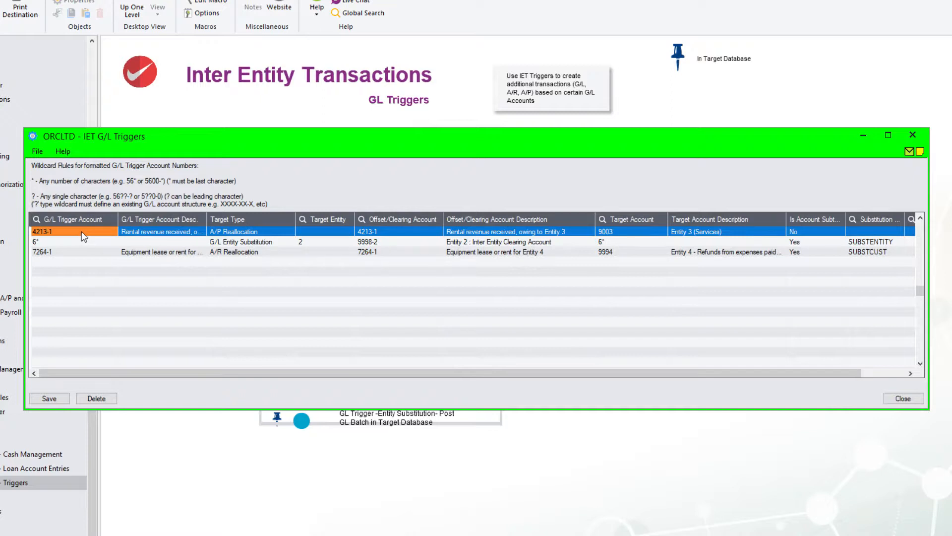
# Step: Review the A/P Reallocation trigger row for account 4213-1, checking its target type, target account, offset account and substitution settings
pyautogui.click(263, 232)
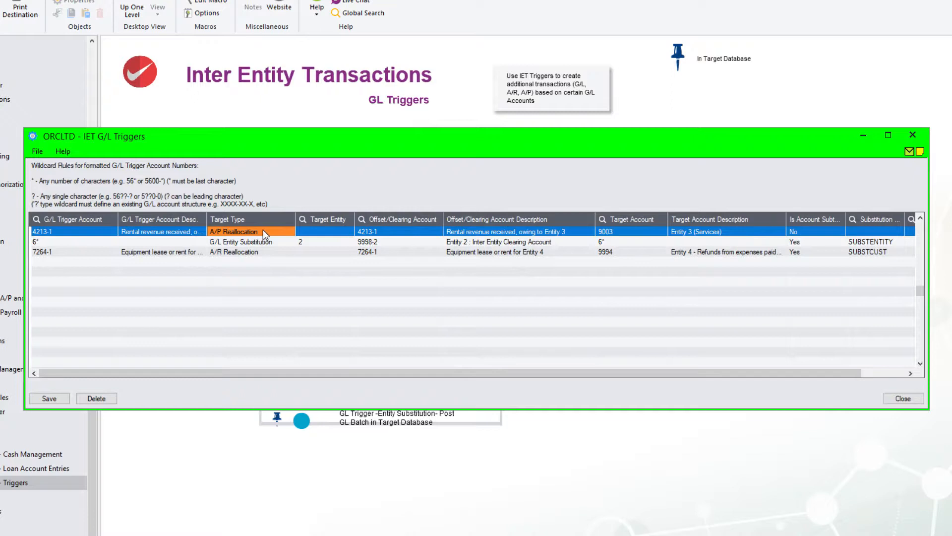
pyautogui.click(615, 233)
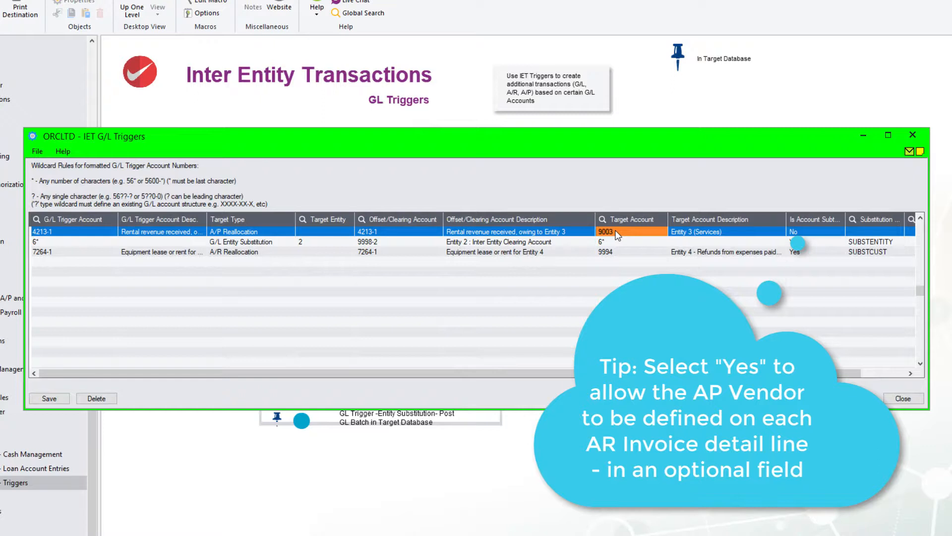
pyautogui.click(857, 232)
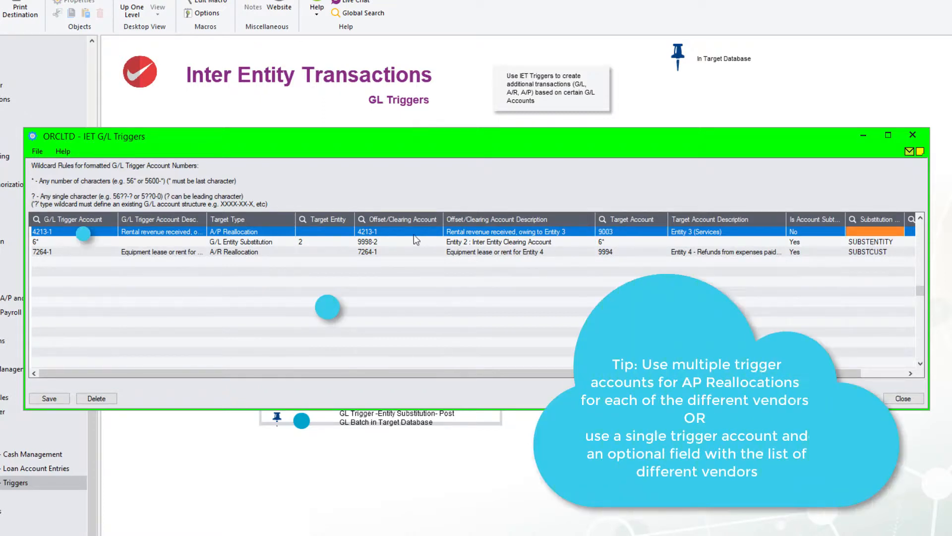
pyautogui.click(400, 233)
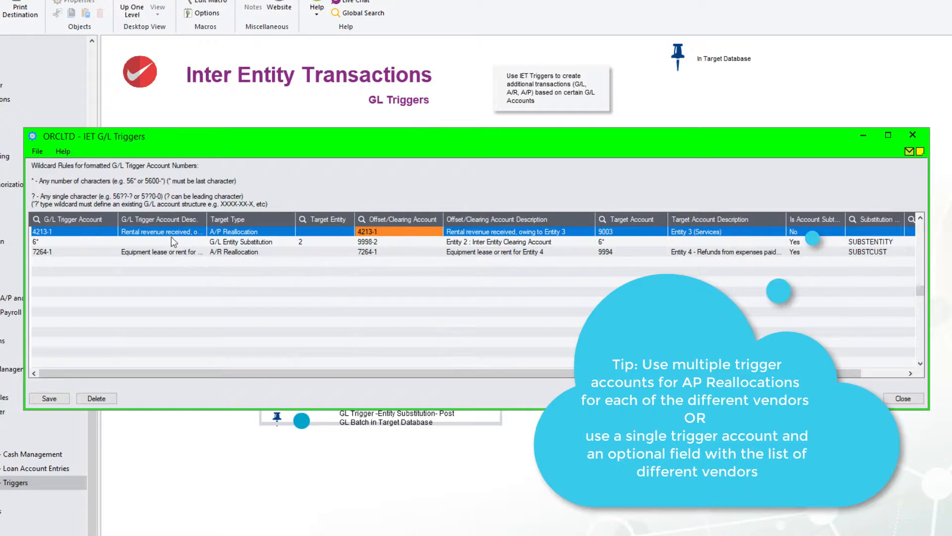
pyautogui.click(64, 232)
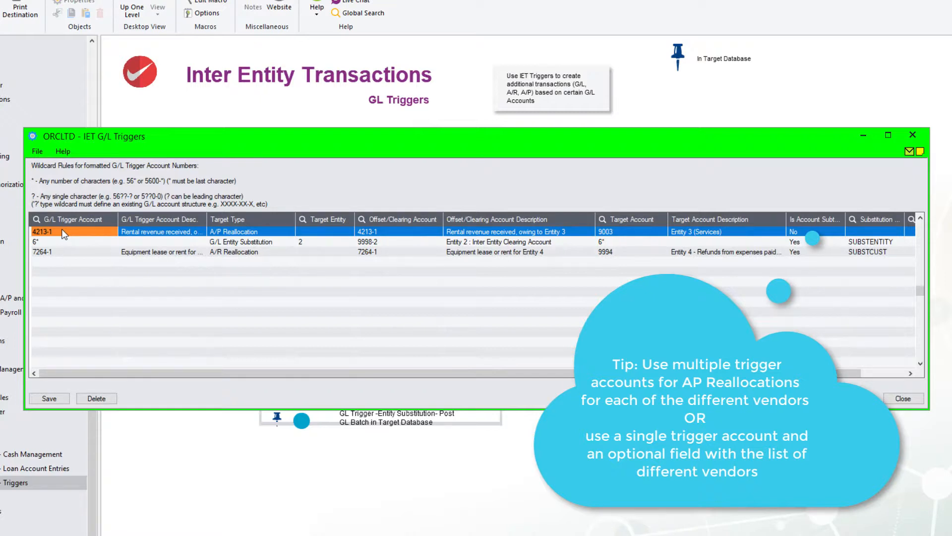
pyautogui.click(383, 231)
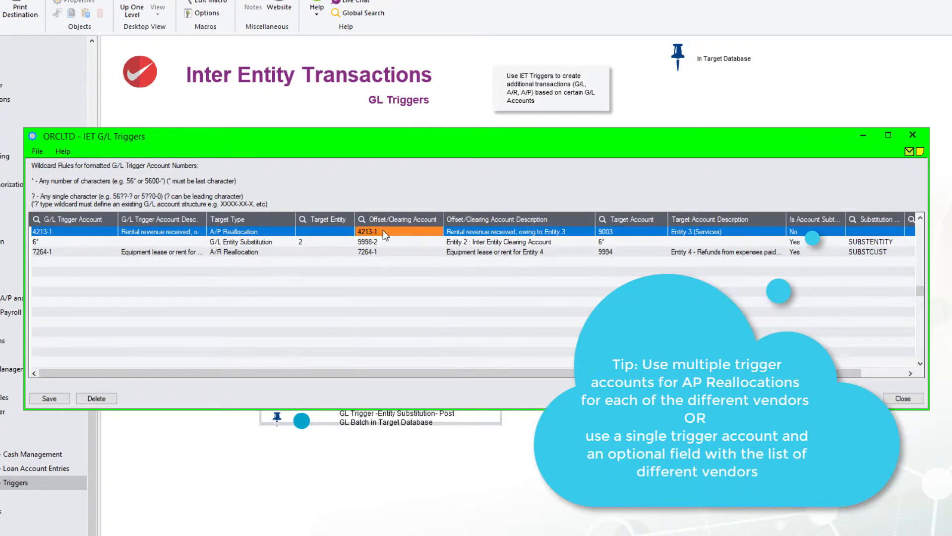
pyautogui.press('Tab')
pyautogui.press('Tab')
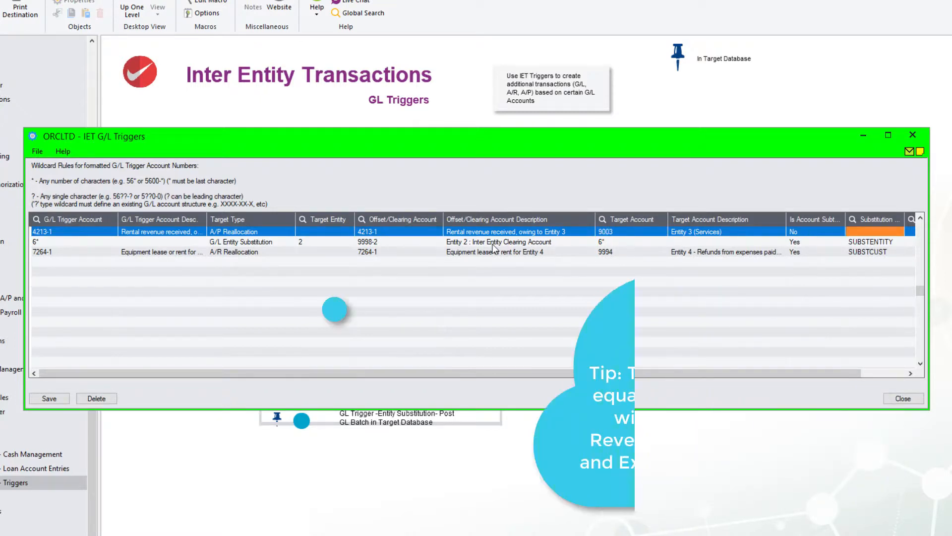
pyautogui.click(399, 234)
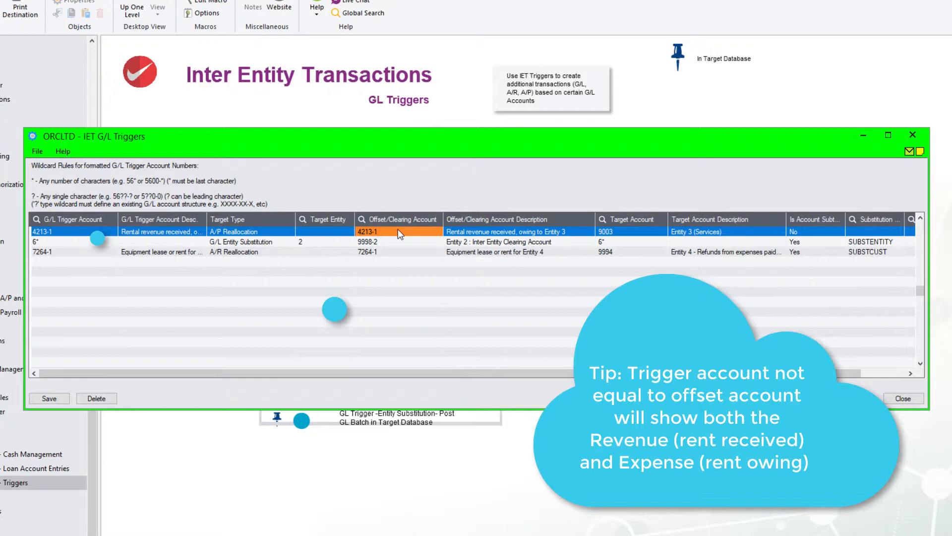
pyautogui.click(64, 232)
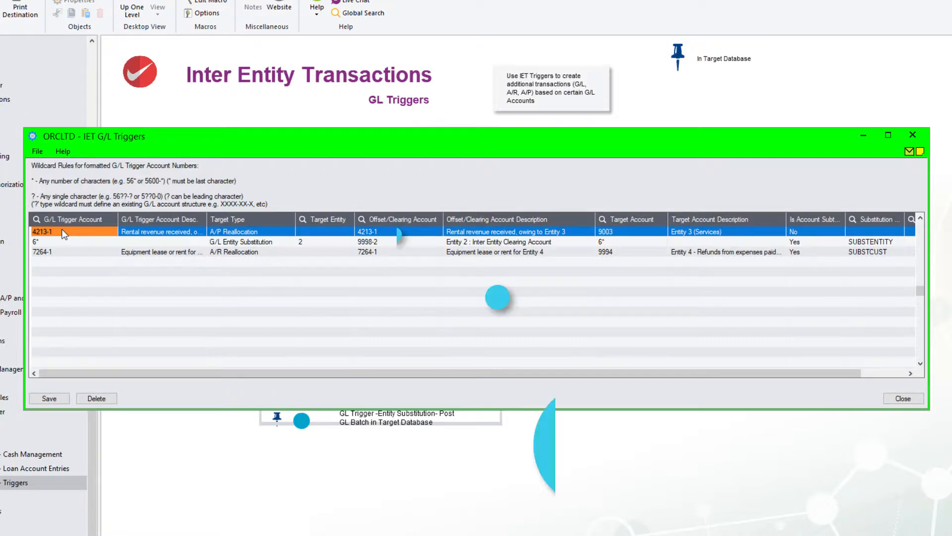
pyautogui.click(385, 233)
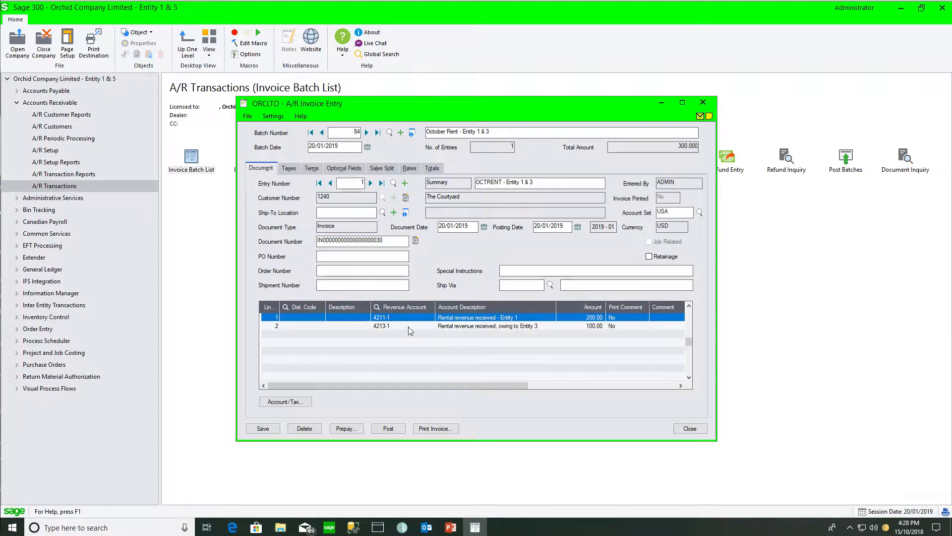
# Step: Post A/R invoice batch 84, whose second line uses revenue account 4213-1 as the trigger account
pyautogui.click(387, 318)
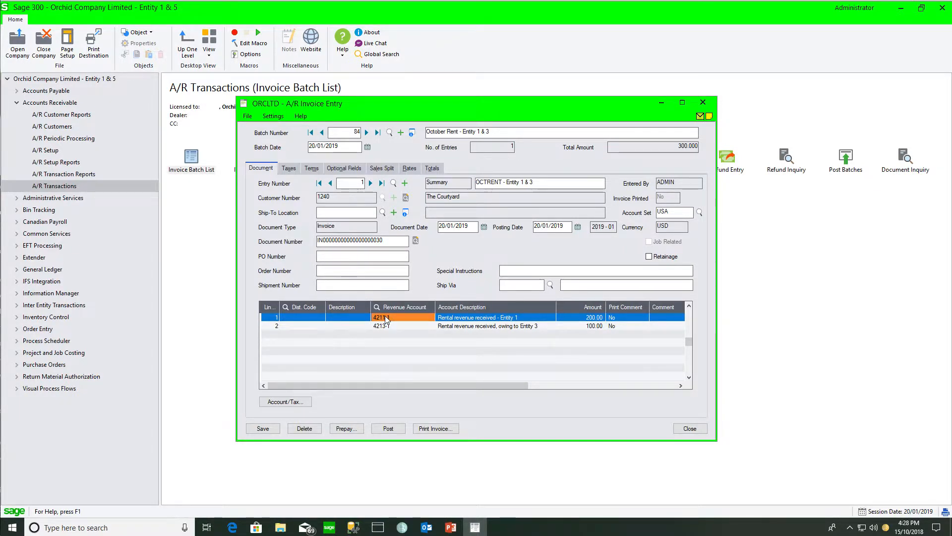
pyautogui.click(395, 327)
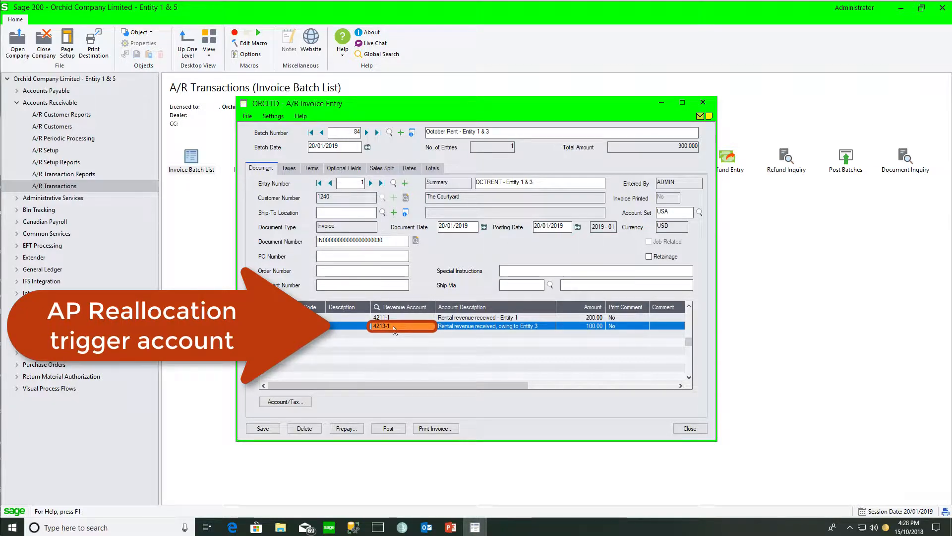
pyautogui.click(388, 428)
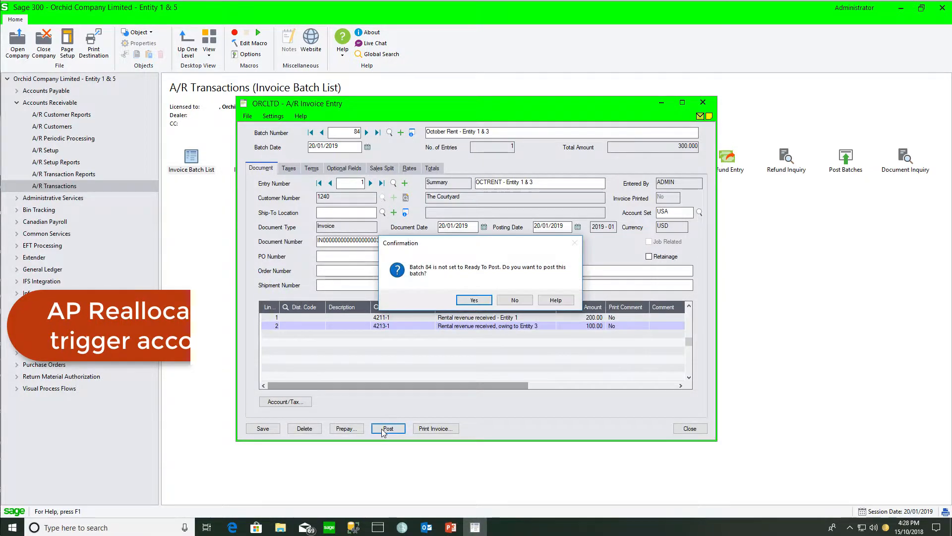
pyautogui.click(468, 297)
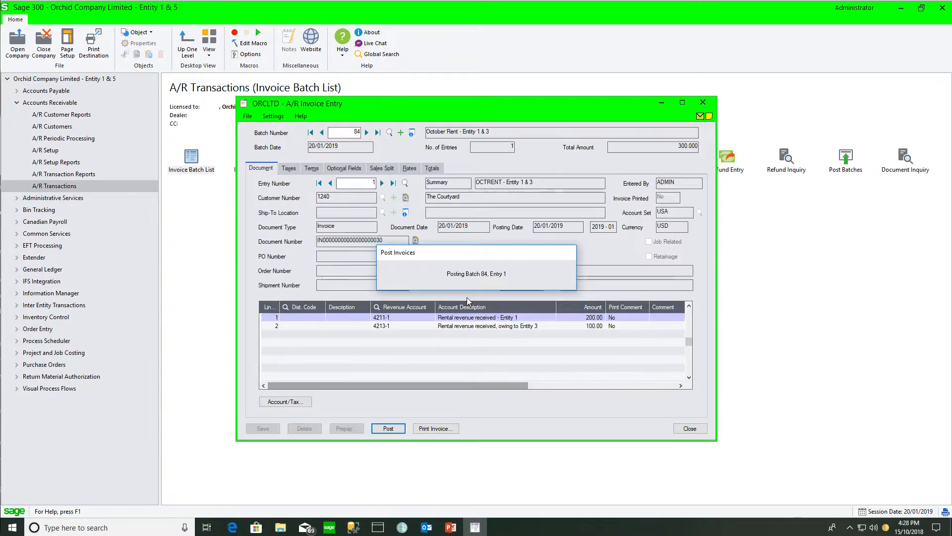
pyautogui.click(444, 280)
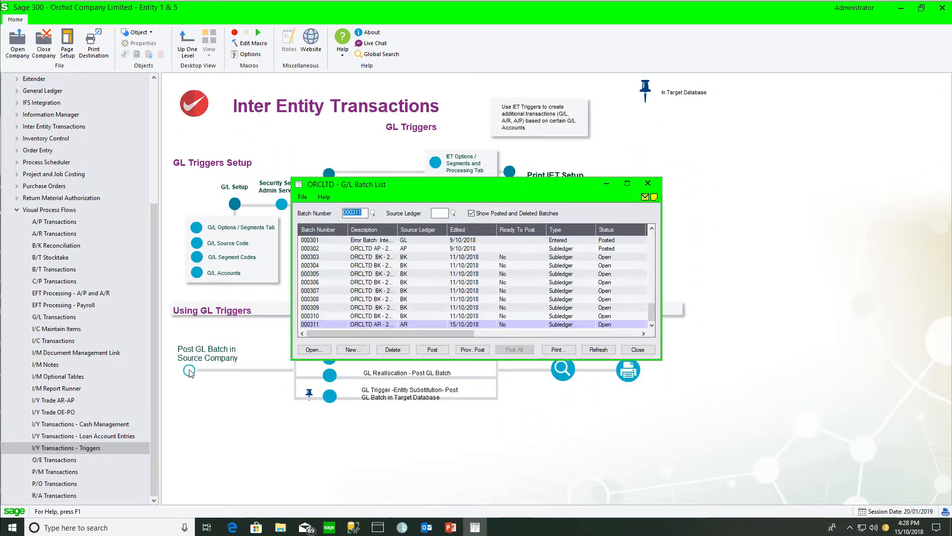
# Step: Open G/L batch 000311 in the batch list to inspect its journal entry lines
pyautogui.doubleClick(312, 324)
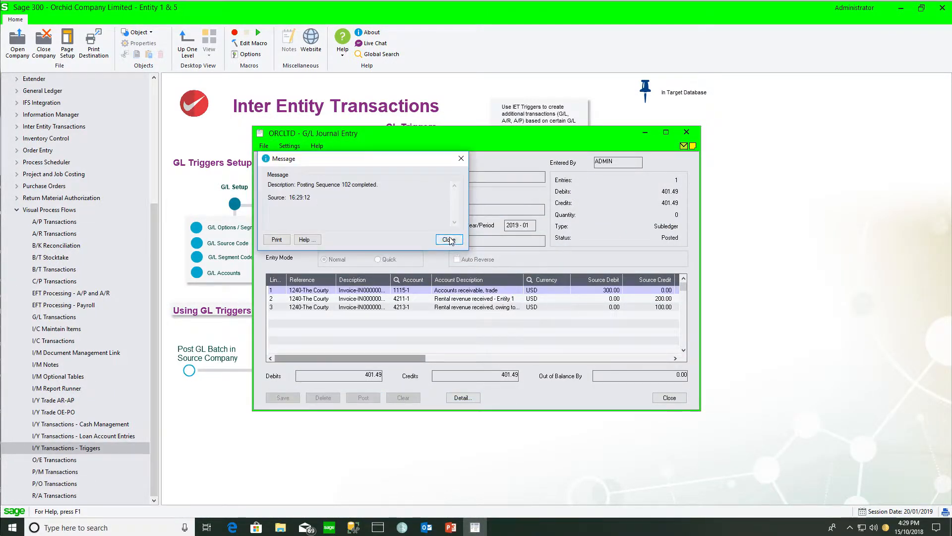
pyautogui.click(450, 240)
# Step: Open the IET G/L Triggers Audit and inspect the A/P Reallocation entry for posting sequence 102
pyautogui.click(563, 371)
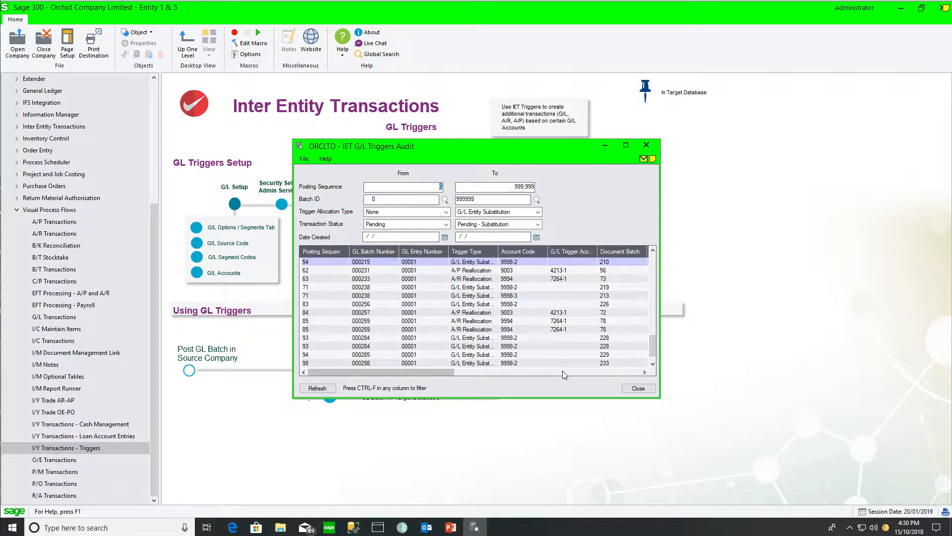
pyautogui.moveTo(653, 339); pyautogui.dragTo(654, 353)
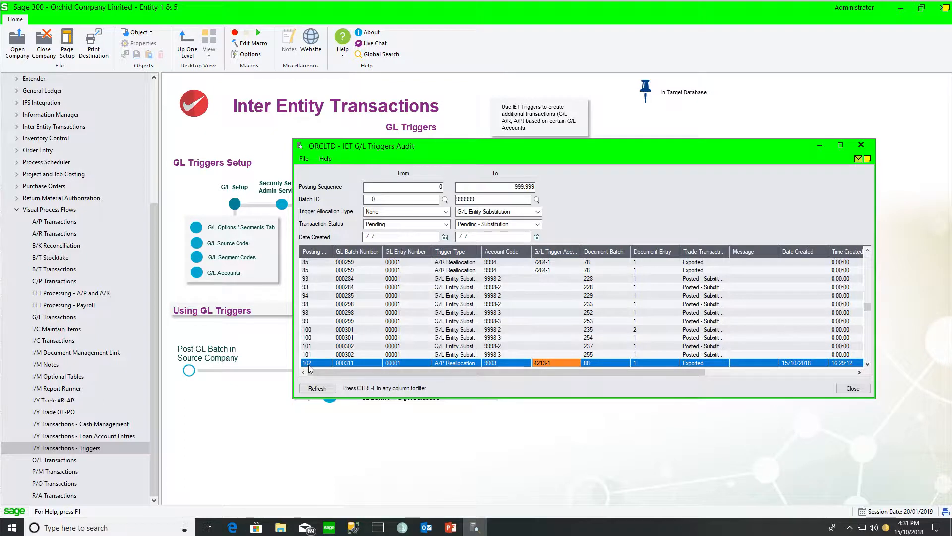
pyautogui.click(353, 363)
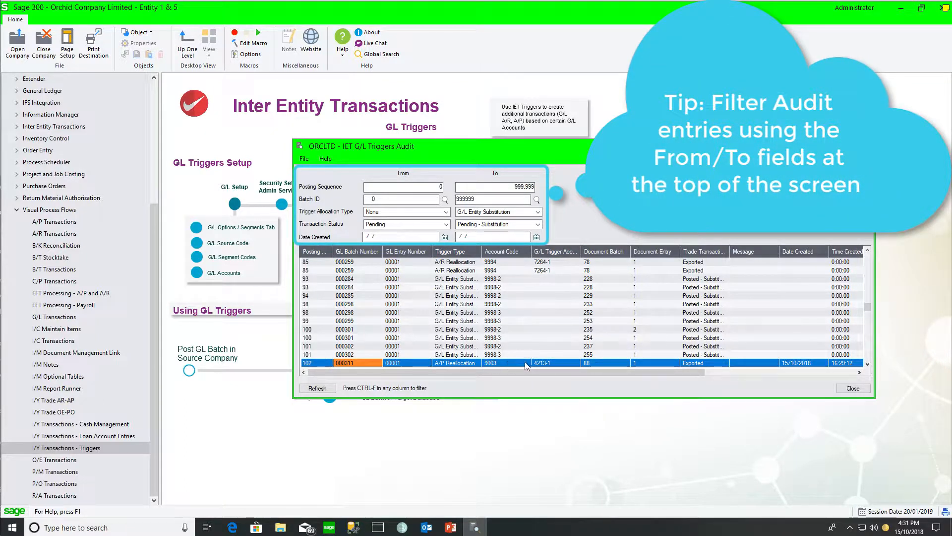
pyautogui.click(590, 364)
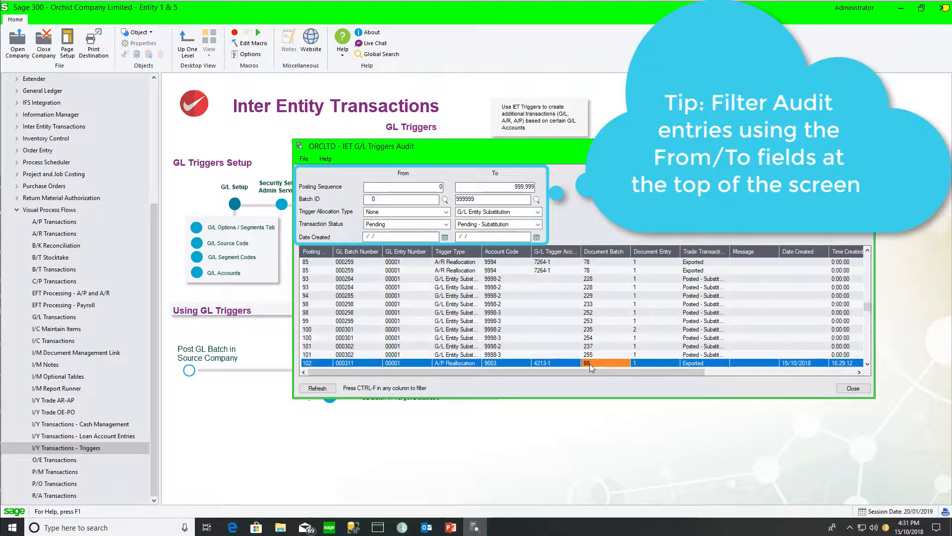
pyautogui.click(651, 361)
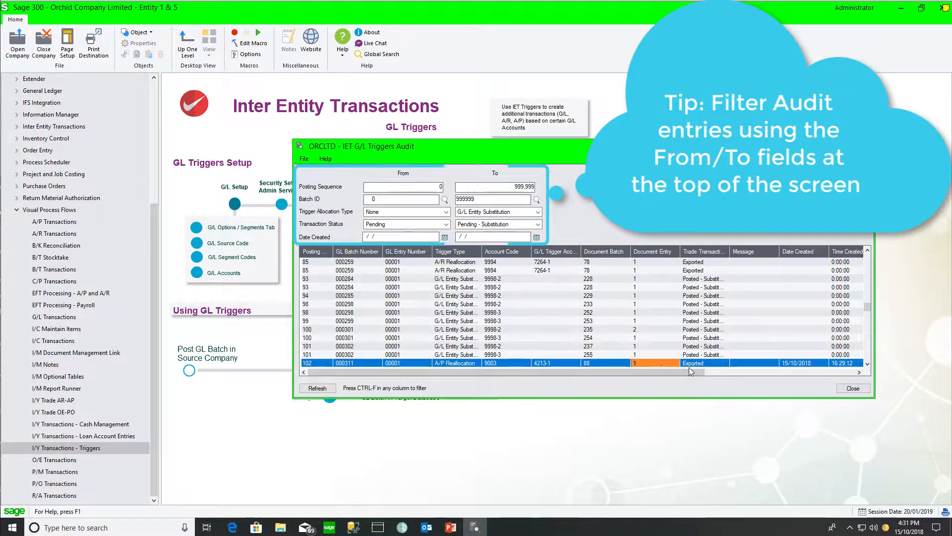
pyautogui.click(709, 364)
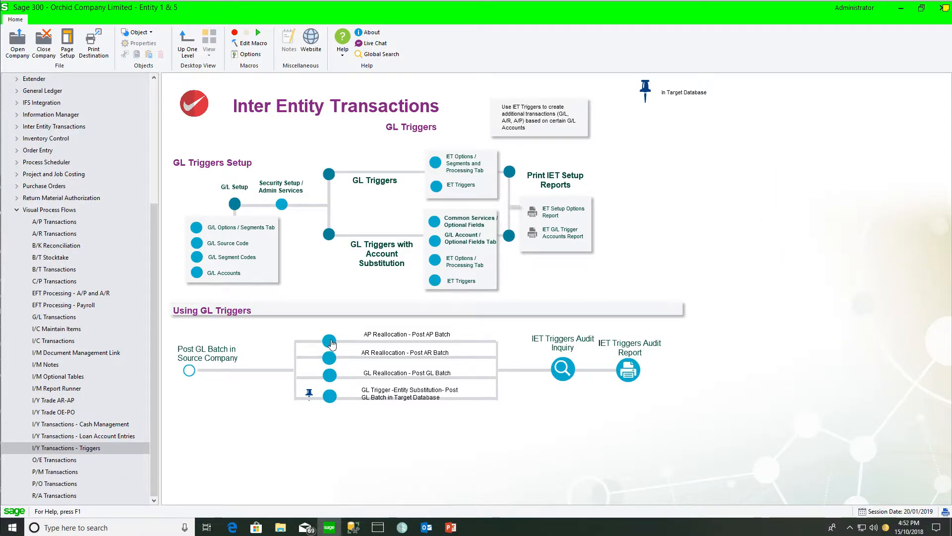
# Step: Open A/P invoice batch 88 and inspect its distribution line amount for account 4213-1
pyautogui.click(331, 342)
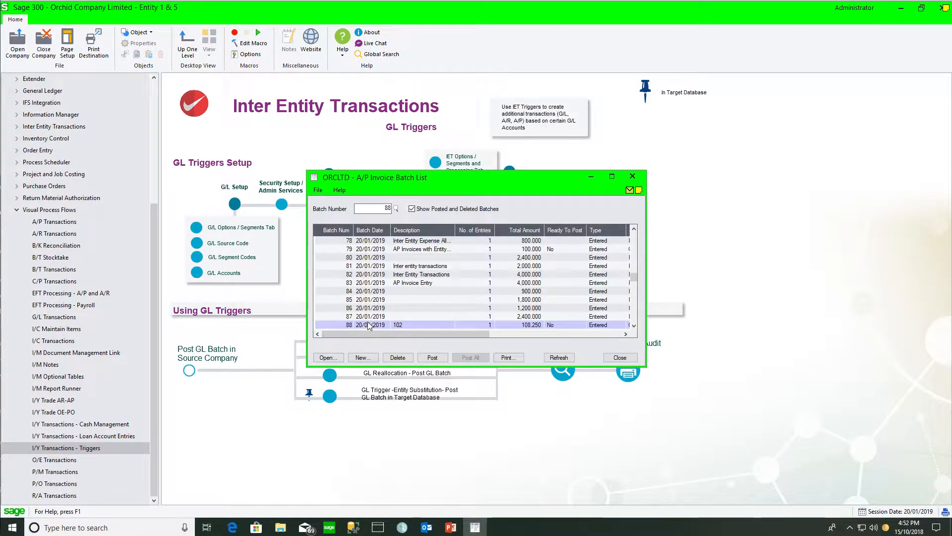
pyautogui.doubleClick(368, 325)
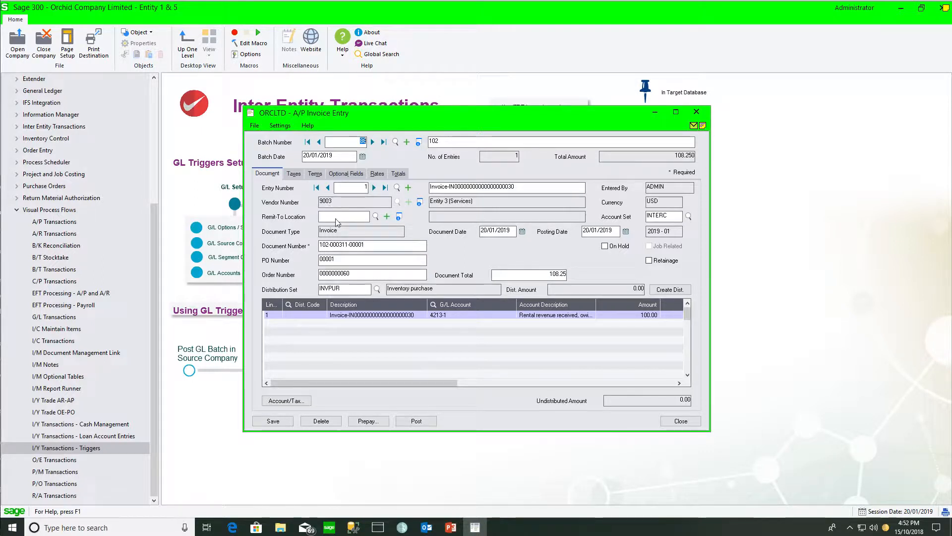
pyautogui.click(646, 316)
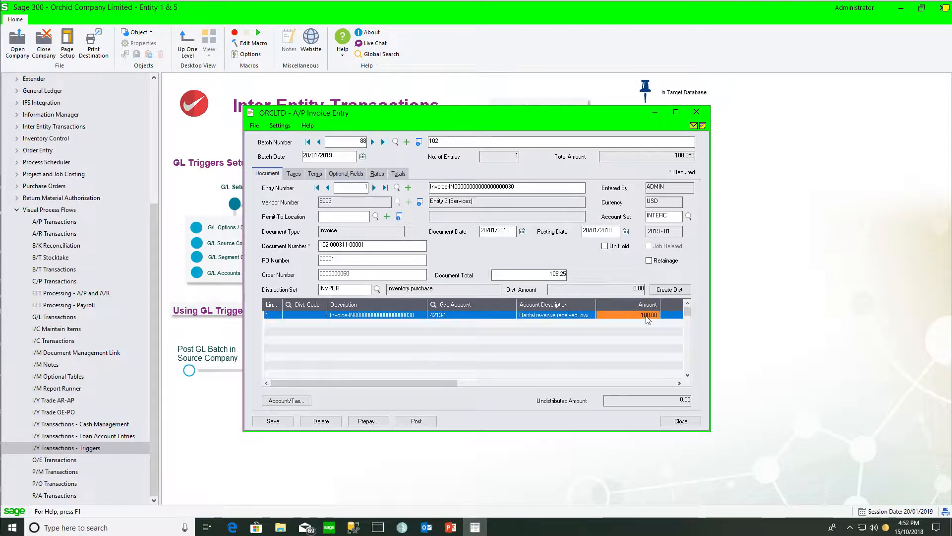
pyautogui.moveTo(595, 303); pyautogui.dragTo(625, 301)
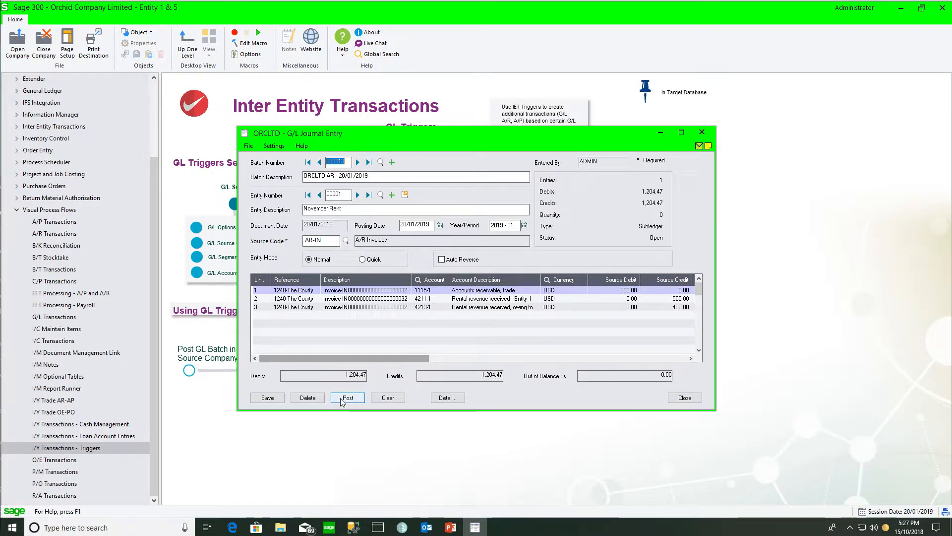
# Step: Post G/L batch 000313 with the November Rent entry and close the journal entry window
pyautogui.click(341, 400)
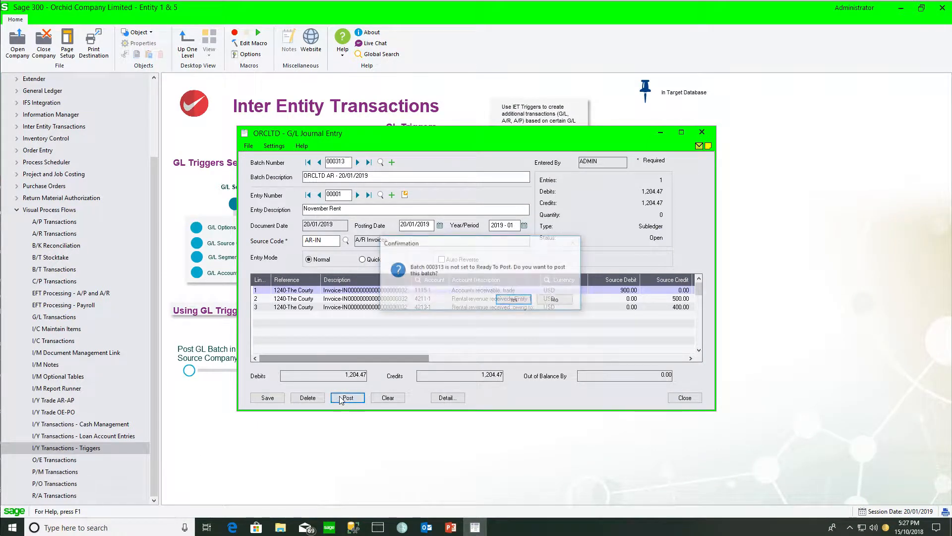
pyautogui.click(510, 299)
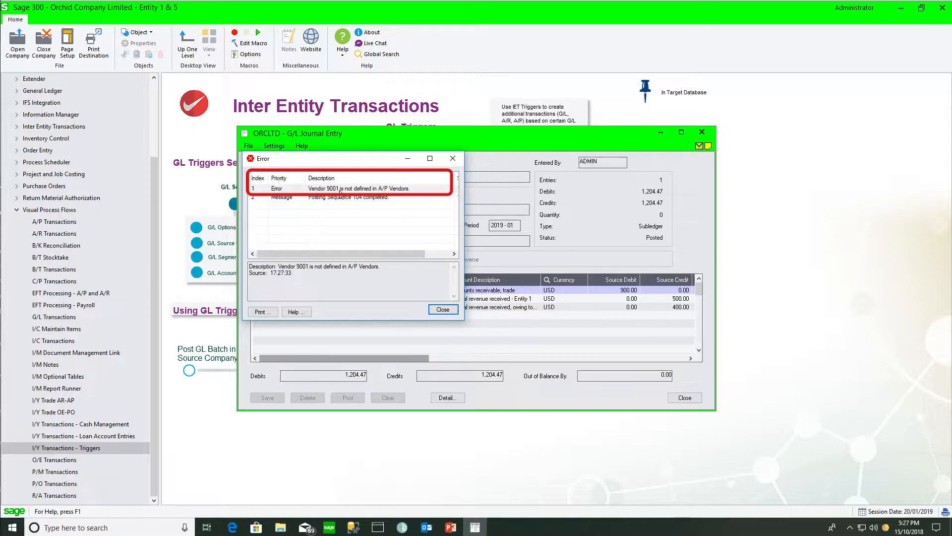
pyautogui.click(443, 309)
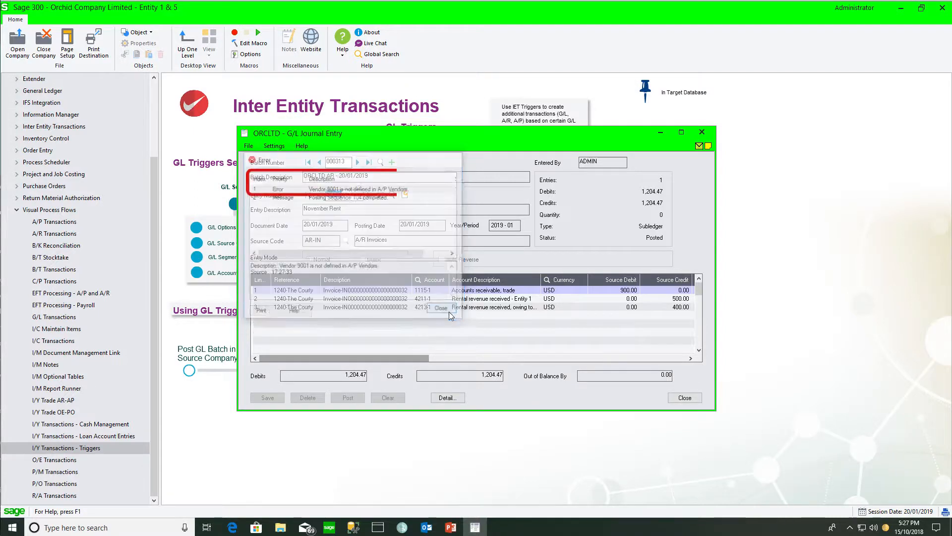
pyautogui.click(685, 397)
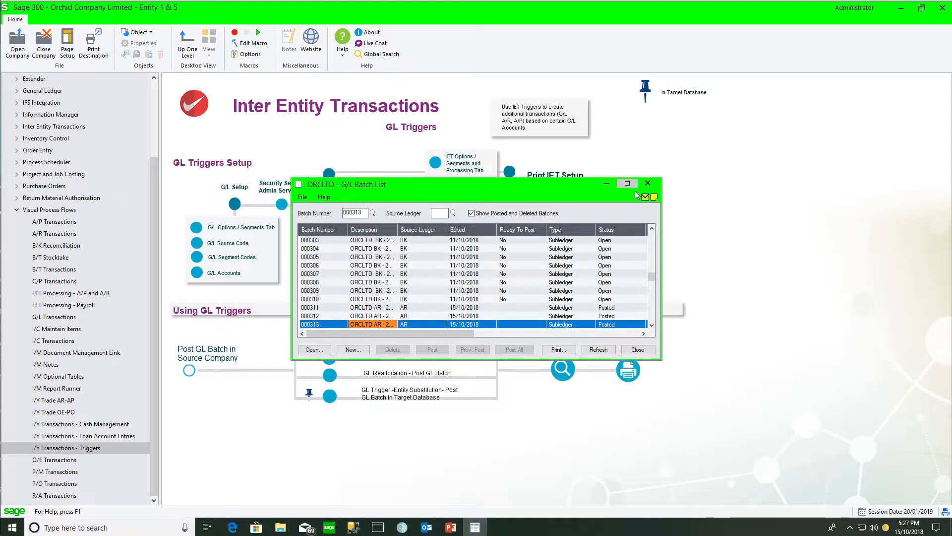
# Step: Open the IET G/L Triggers Audit, filter it to Error transaction status in both ranges, and review the entry's message
pyautogui.click(656, 181)
pyautogui.click(562, 371)
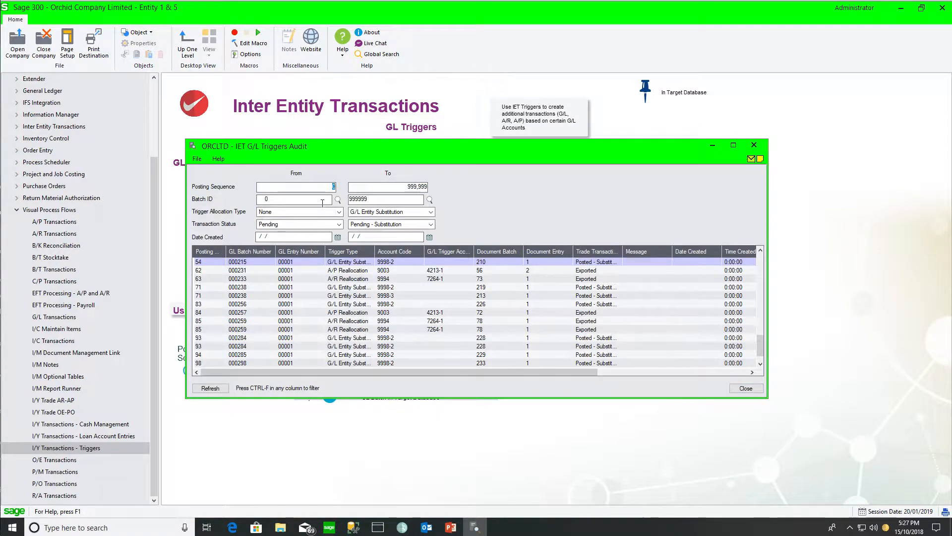
pyautogui.click(338, 224)
pyautogui.click(320, 247)
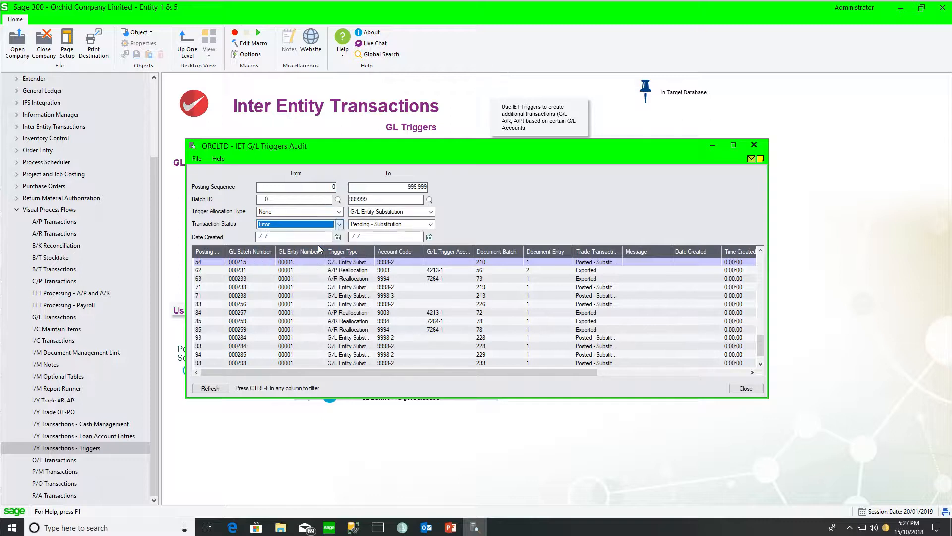
pyautogui.click(430, 224)
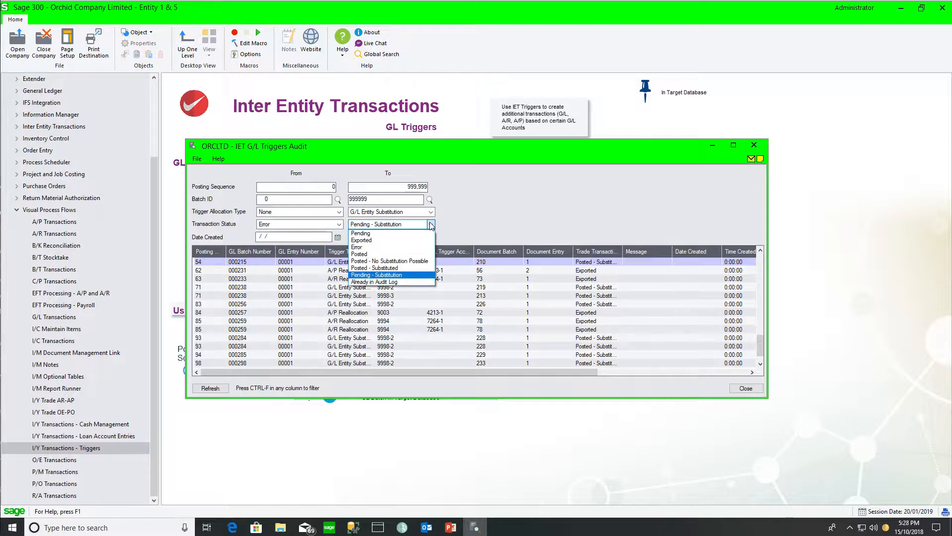
pyautogui.click(414, 247)
pyautogui.click(210, 387)
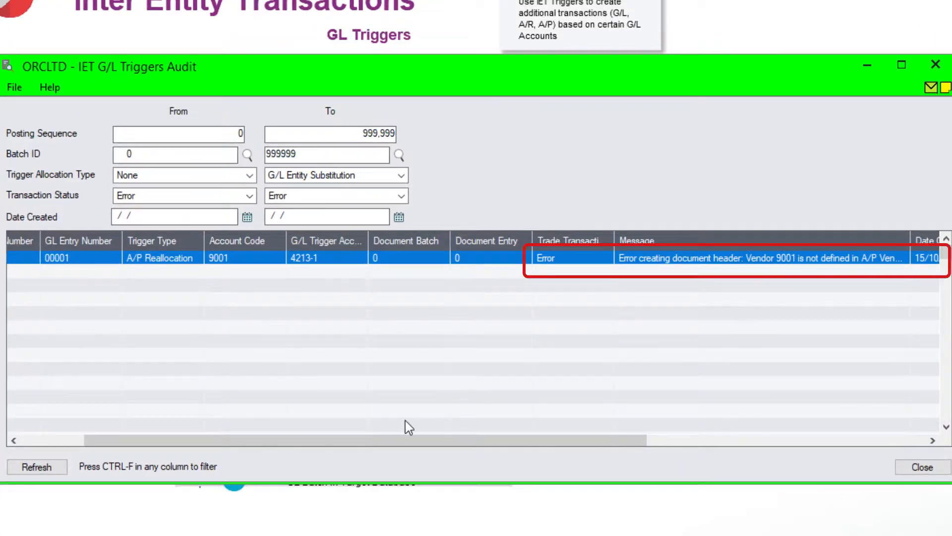
pyautogui.moveTo(383, 440); pyautogui.dragTo(283, 441)
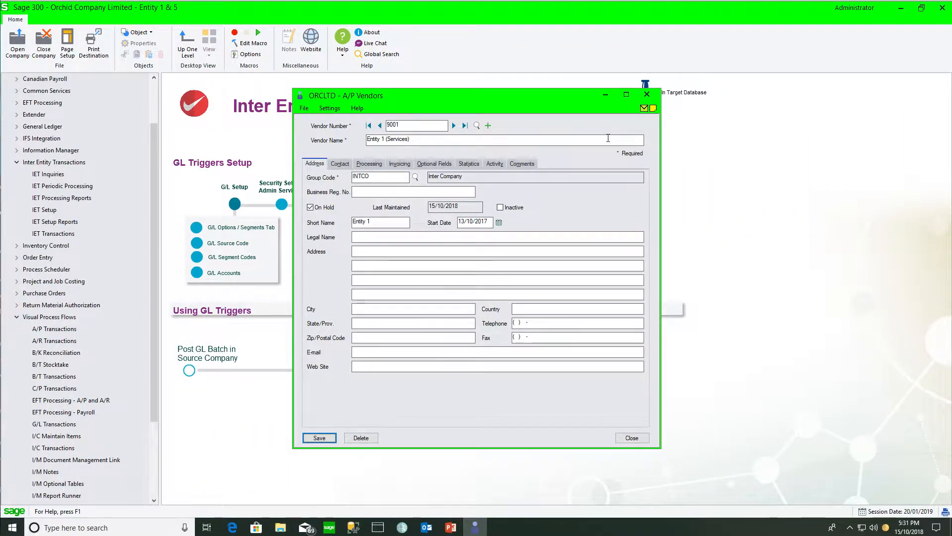
# Step: Run IET Periodic Processing with G/L Triggers Periodic Processing and Process G/L Trigger Error Entries selected
pyautogui.click(70, 187)
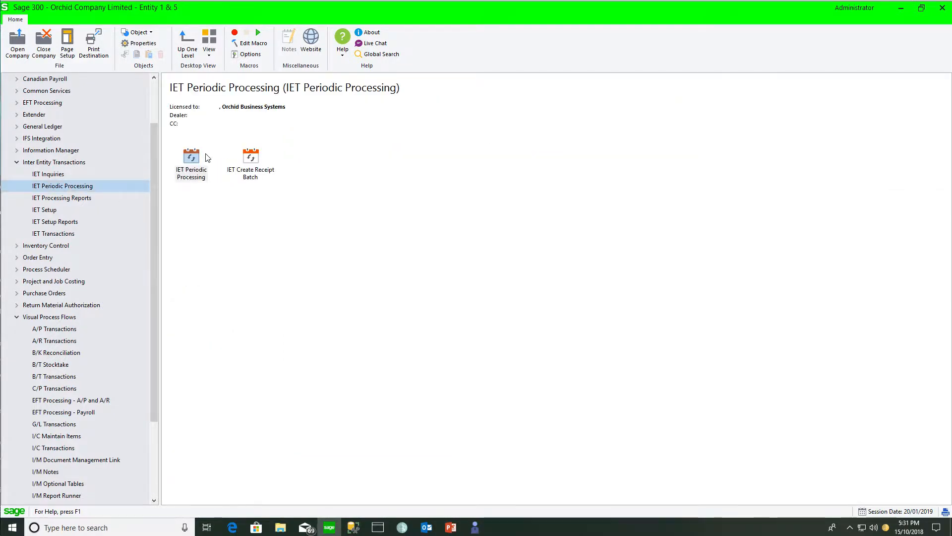
pyautogui.doubleClick(192, 157)
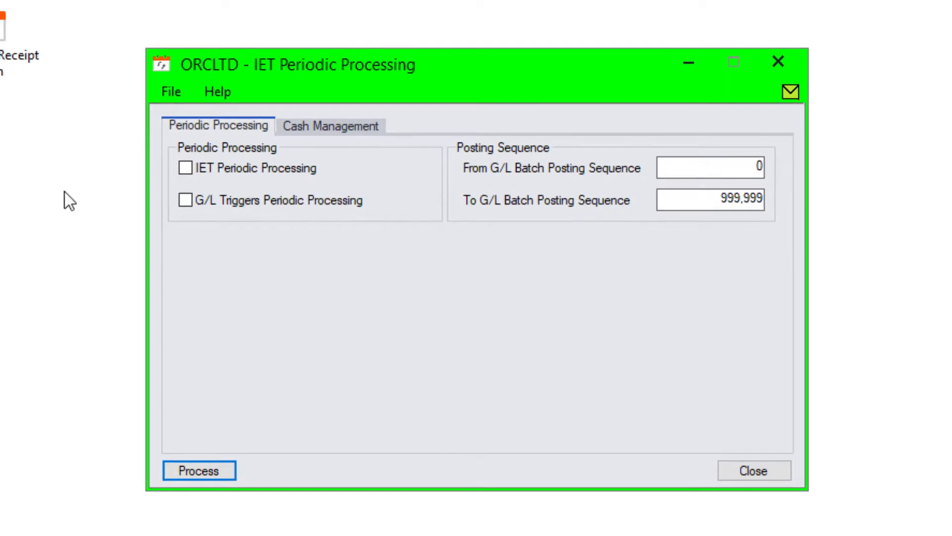
pyautogui.click(185, 201)
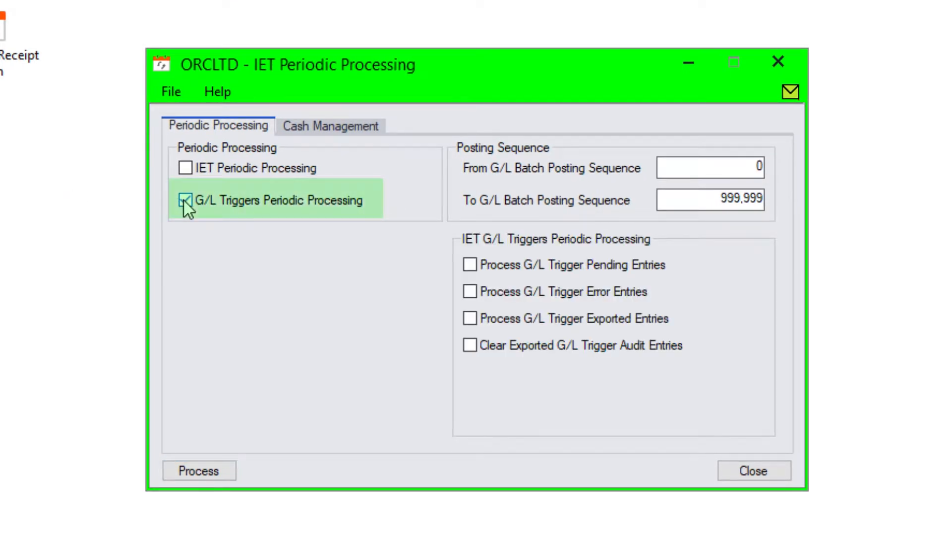
pyautogui.click(470, 292)
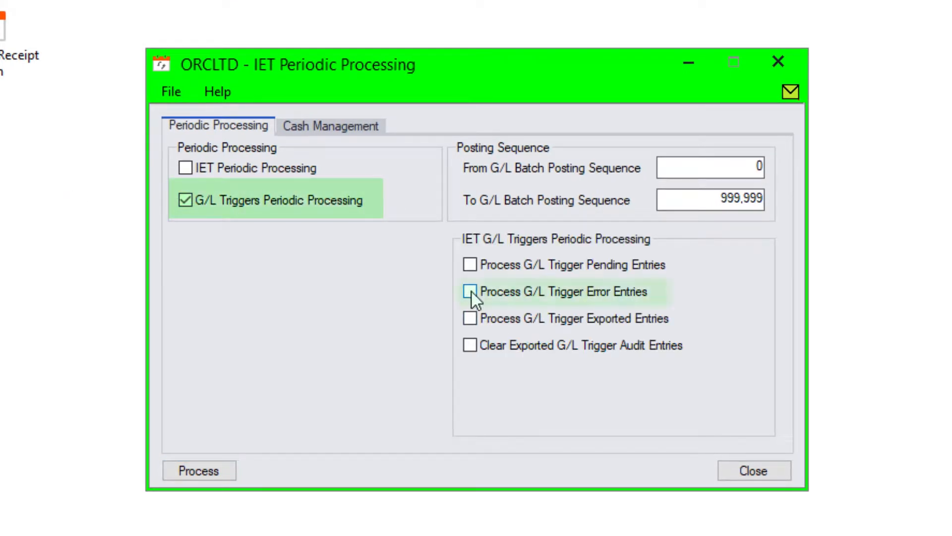
pyautogui.click(196, 471)
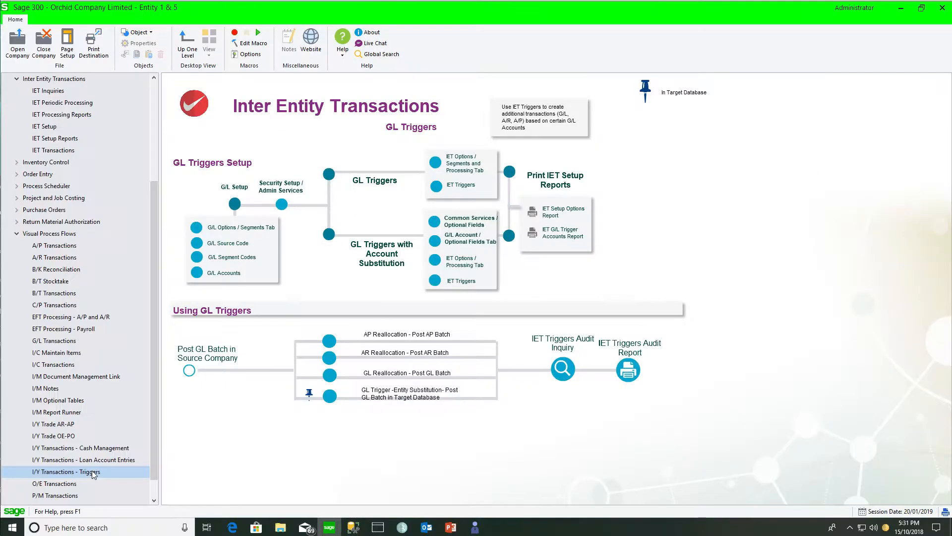
# Step: Open the A/P invoice created by the AP Reallocation trigger and inspect its distribution line for account 4213-1
pyautogui.click(561, 369)
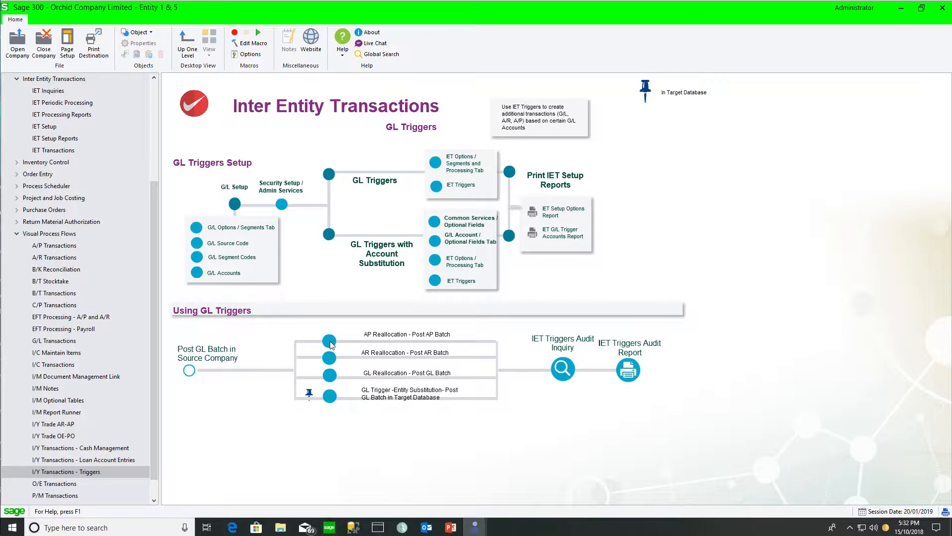
pyautogui.click(329, 341)
pyautogui.doubleClick(377, 324)
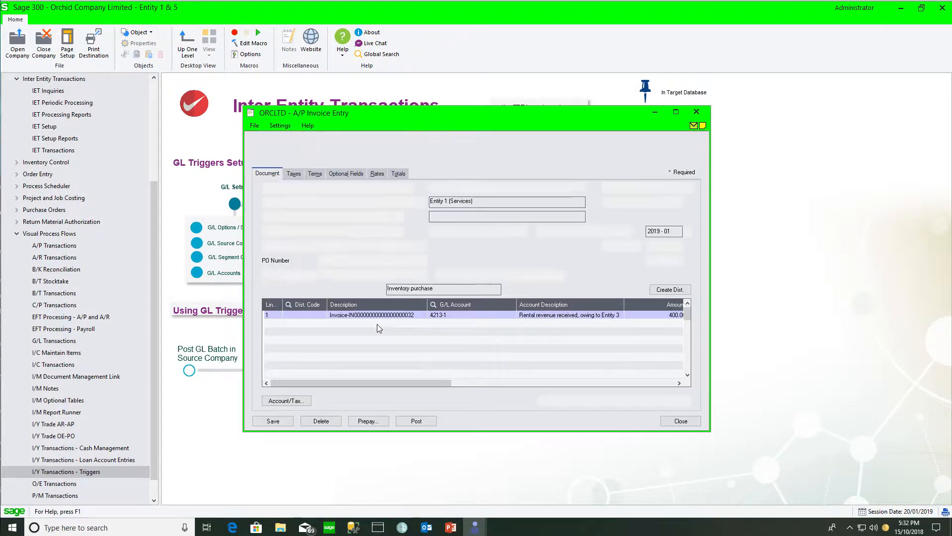
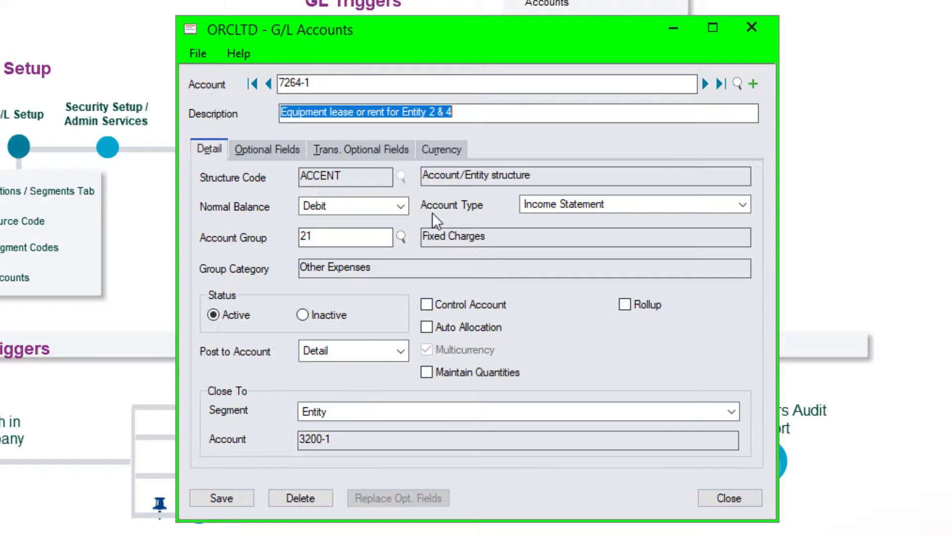
# Step: Review the transaction optional fields assigned to G/L account 7264-1, including SUBSTCUST
pyautogui.click(367, 149)
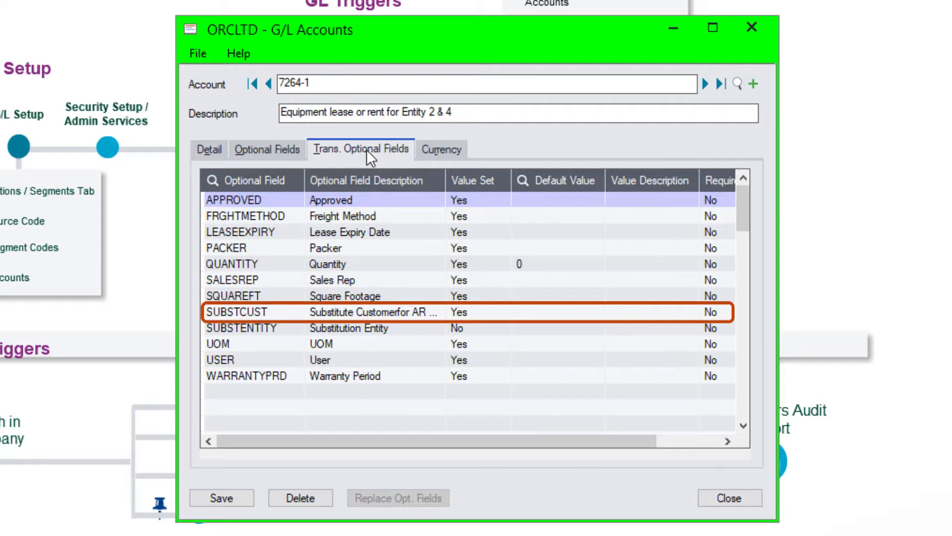
pyautogui.click(265, 313)
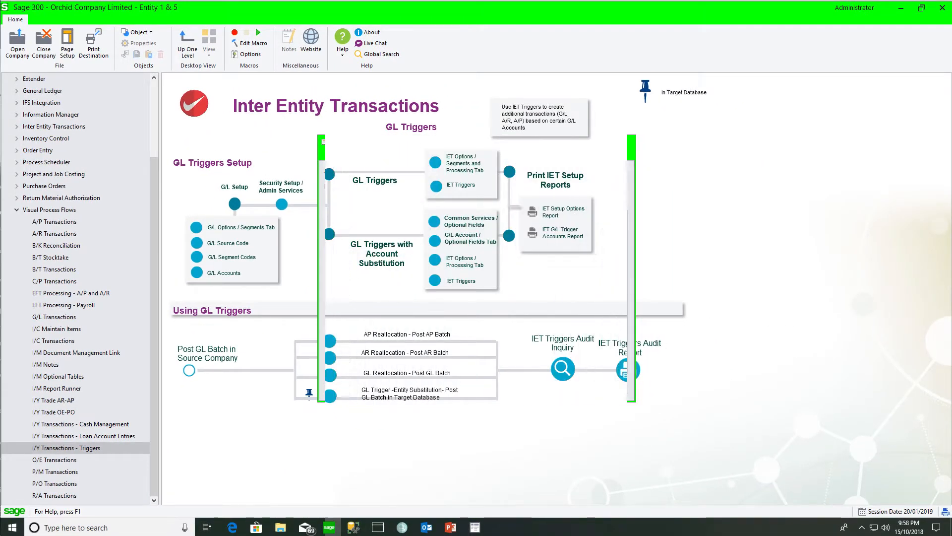
# Step: Open the A/P Setup optional fields and show the Invoice Details optional fields, examining SUBSTCUST
pyautogui.scroll(5, 56, 118)
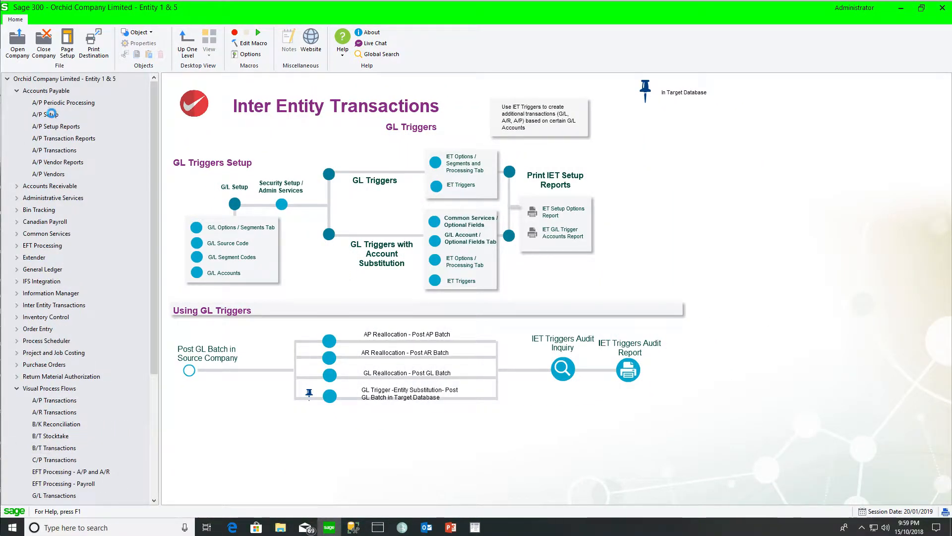
pyautogui.click(55, 118)
pyautogui.doubleClick(787, 160)
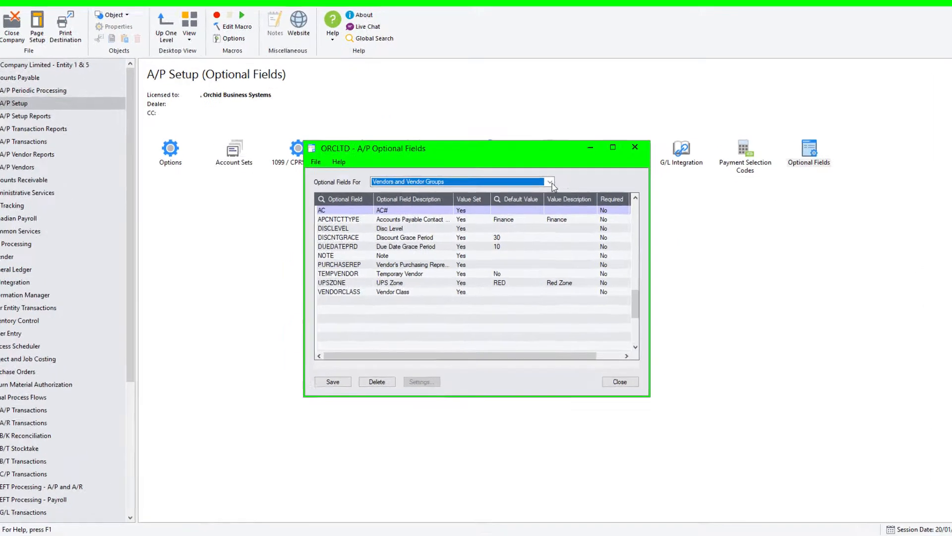
pyautogui.click(545, 187)
pyautogui.click(493, 219)
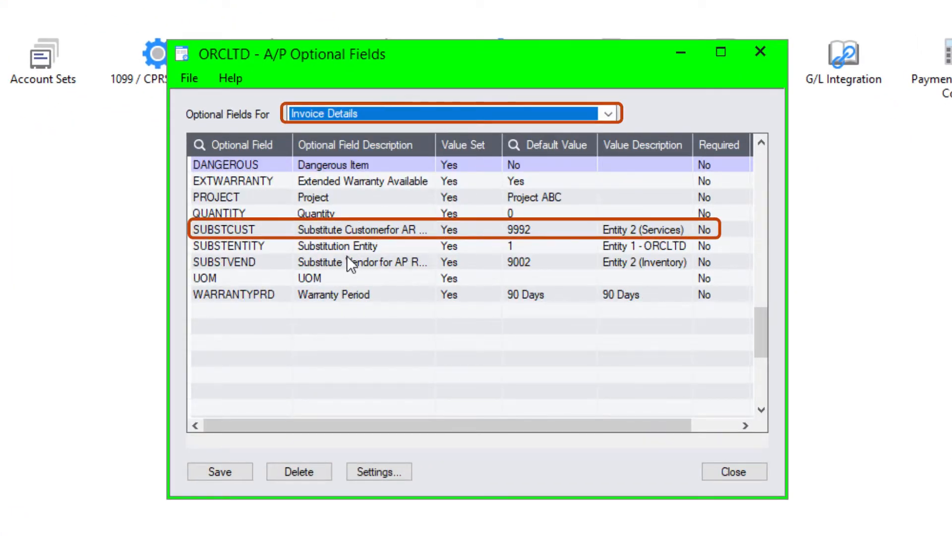
pyautogui.click(347, 231)
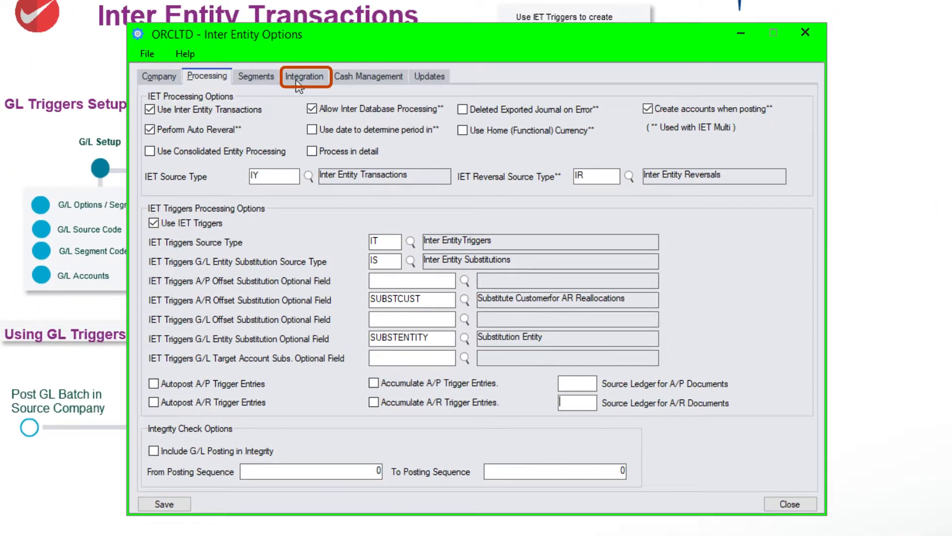
# Step: Inspect the GL-to-AR integration settings in Inter Entity Options, comparing the A/R Batch Description and A/R Document Description fields
pyautogui.click(296, 80)
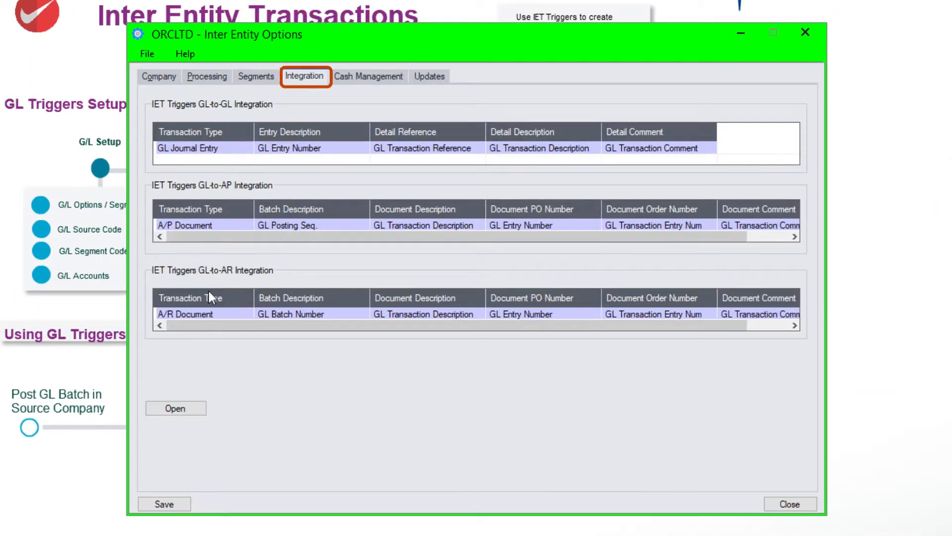
pyautogui.doubleClick(199, 314)
pyautogui.click(468, 174)
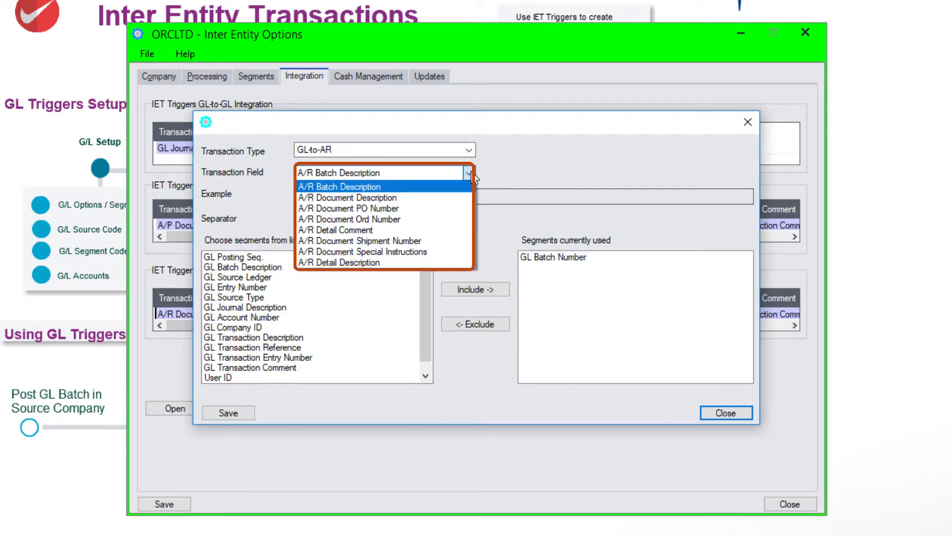
pyautogui.click(469, 173)
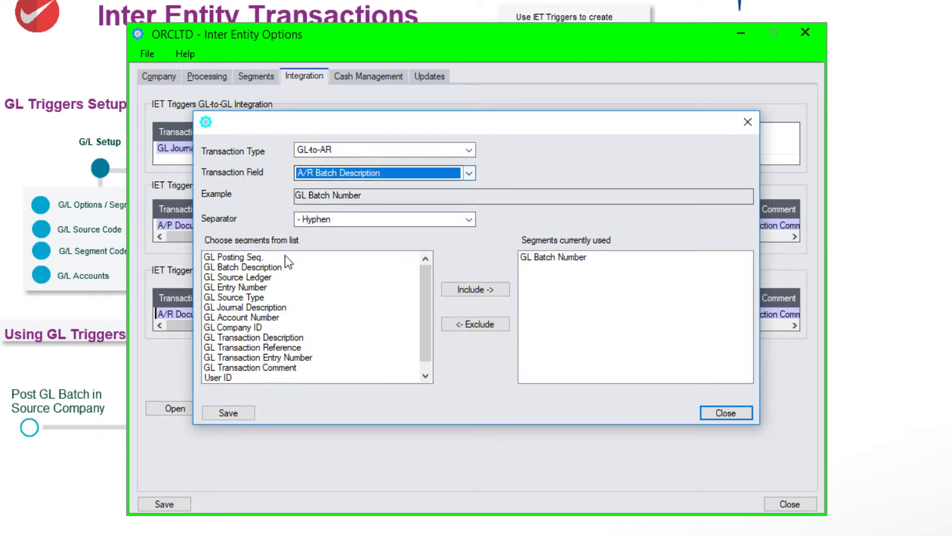
pyautogui.click(466, 177)
pyautogui.click(457, 197)
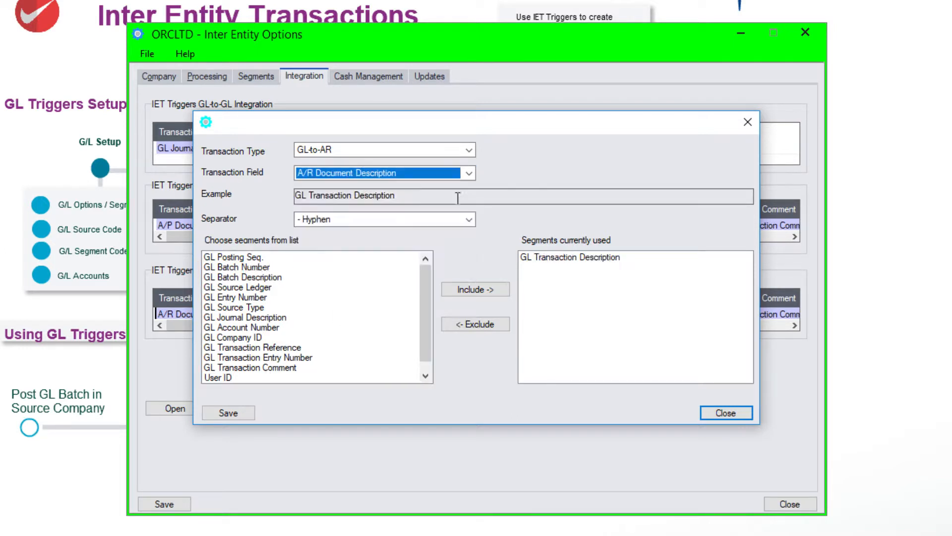
pyautogui.click(466, 174)
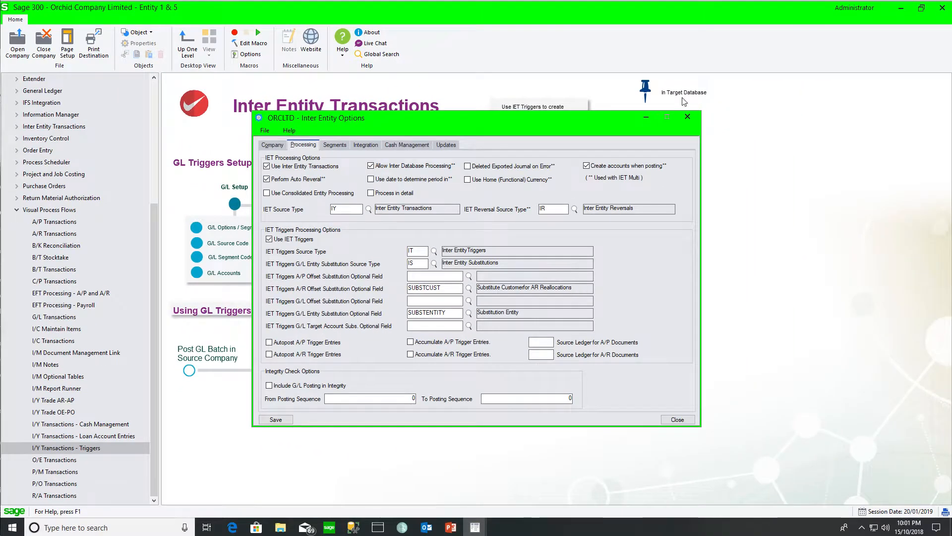
# Step: Open IET G/L Triggers and review the 7264-1 A/R Reallocation trigger's target account, substitution setting and optional field
pyautogui.click(646, 118)
pyautogui.click(462, 282)
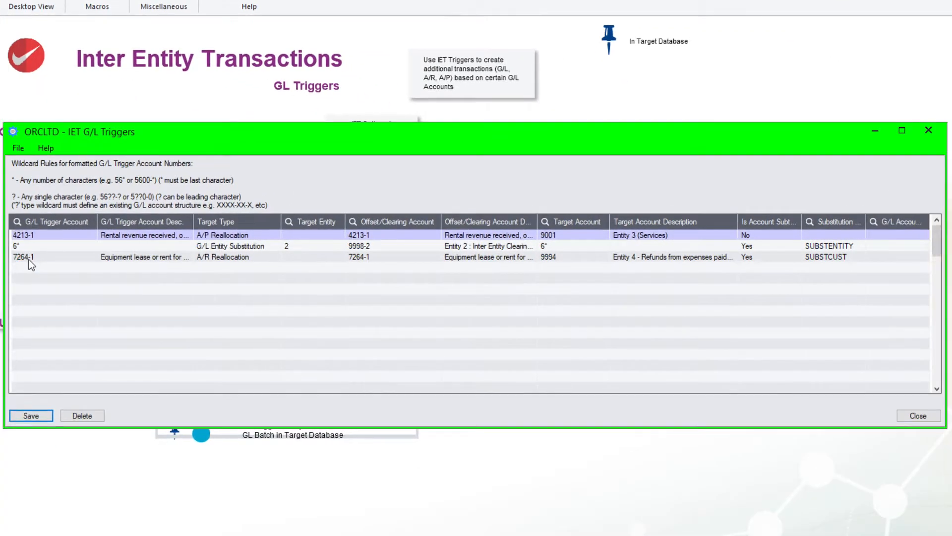
pyautogui.click(29, 258)
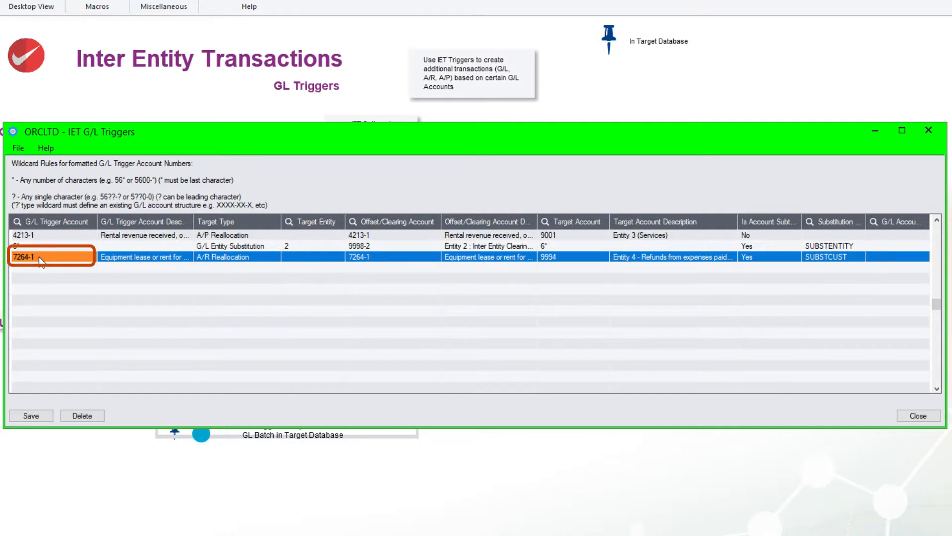
pyautogui.click(213, 260)
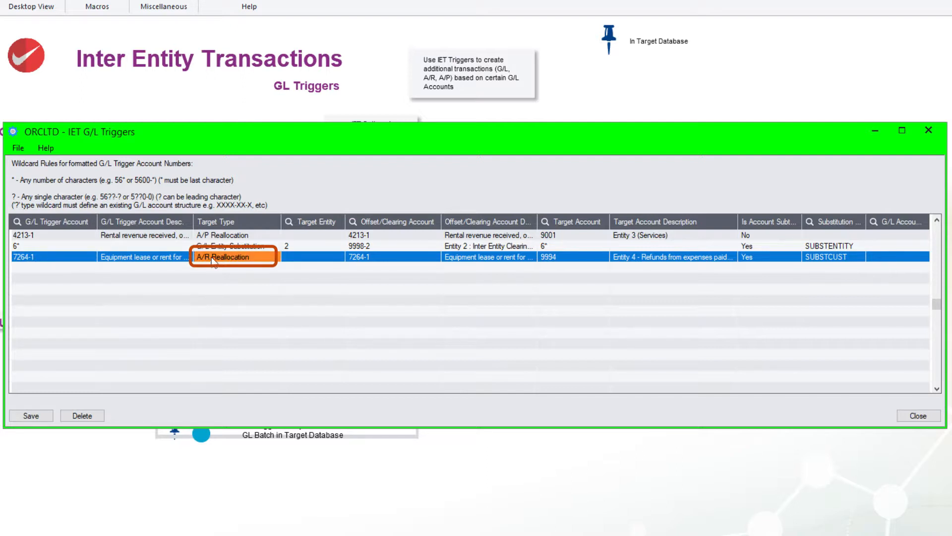
pyautogui.click(552, 260)
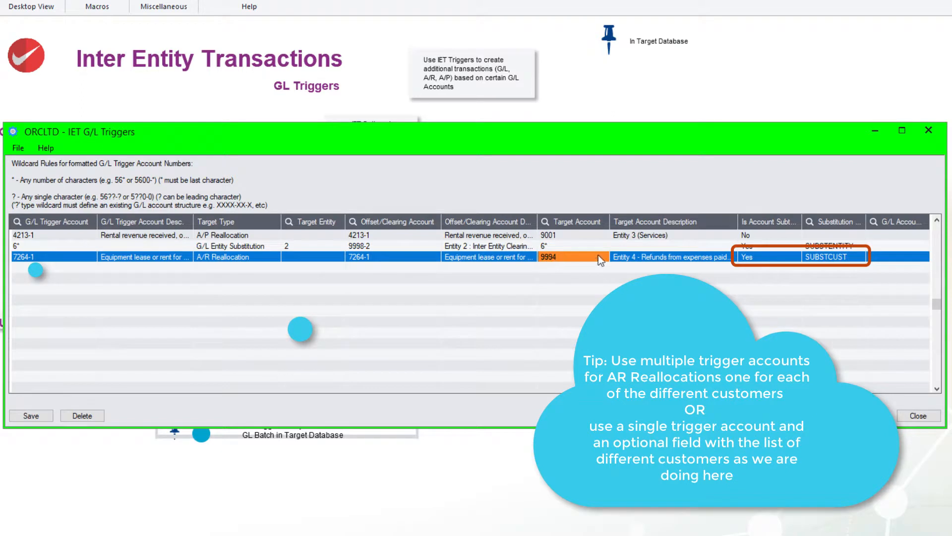
pyautogui.click(759, 261)
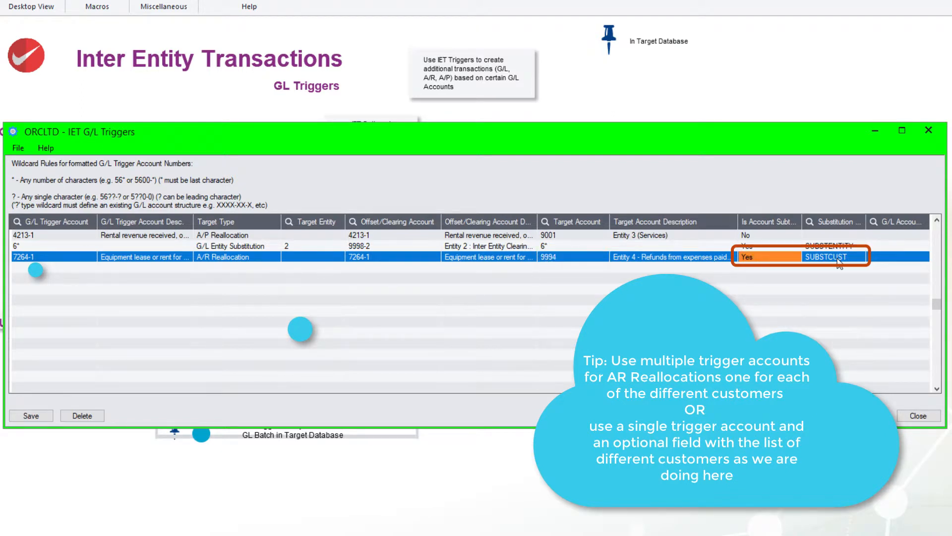
pyautogui.click(838, 261)
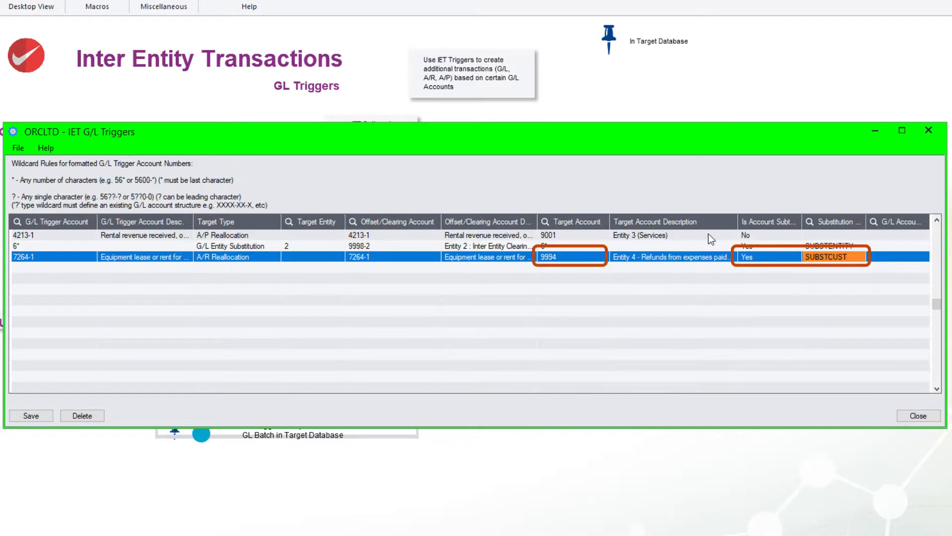
pyautogui.click(549, 259)
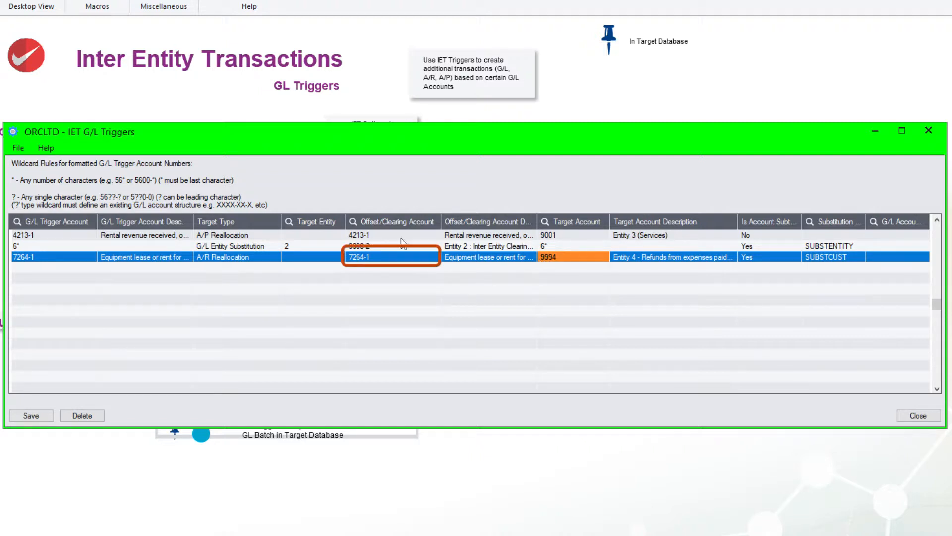
pyautogui.click(357, 259)
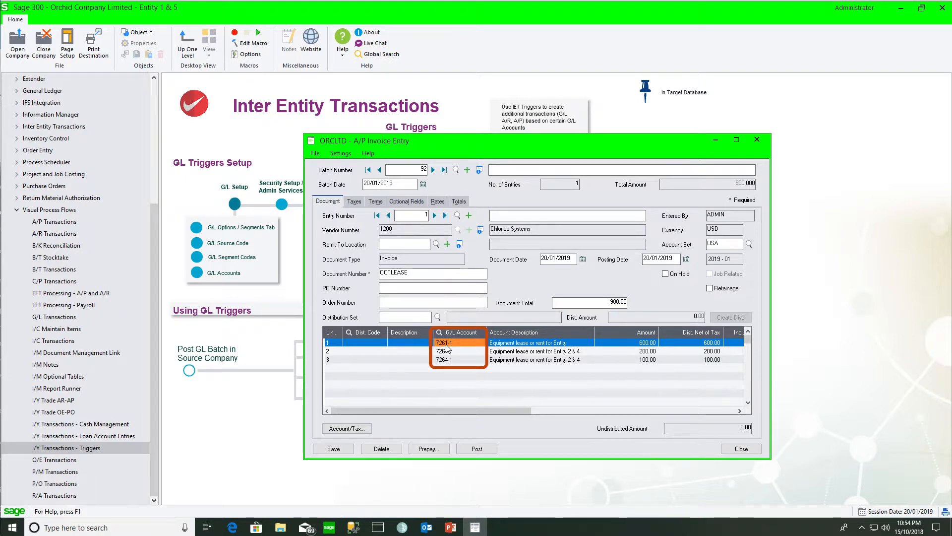
# Step: Inspect the optional fields of the A/P invoice's second distribution line for account 7264-1
pyautogui.click(461, 351)
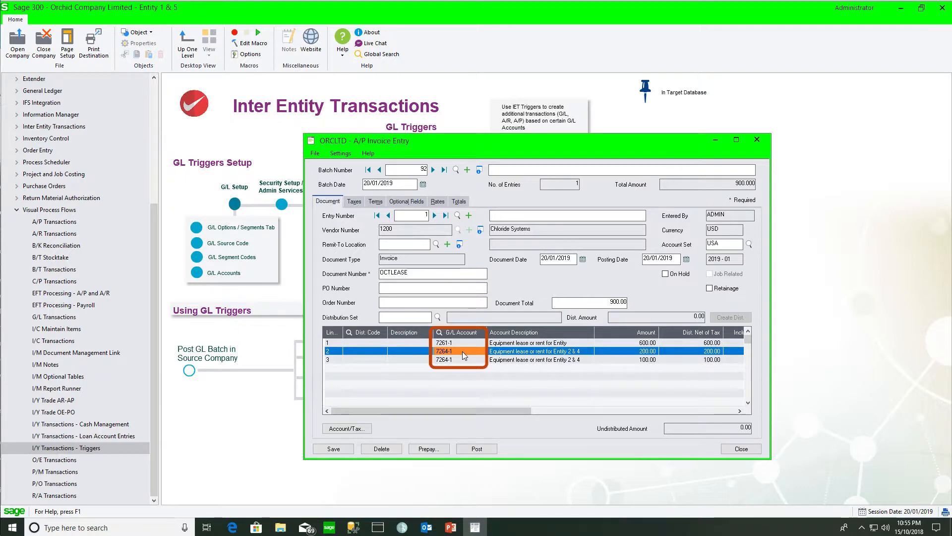
pyautogui.click(341, 429)
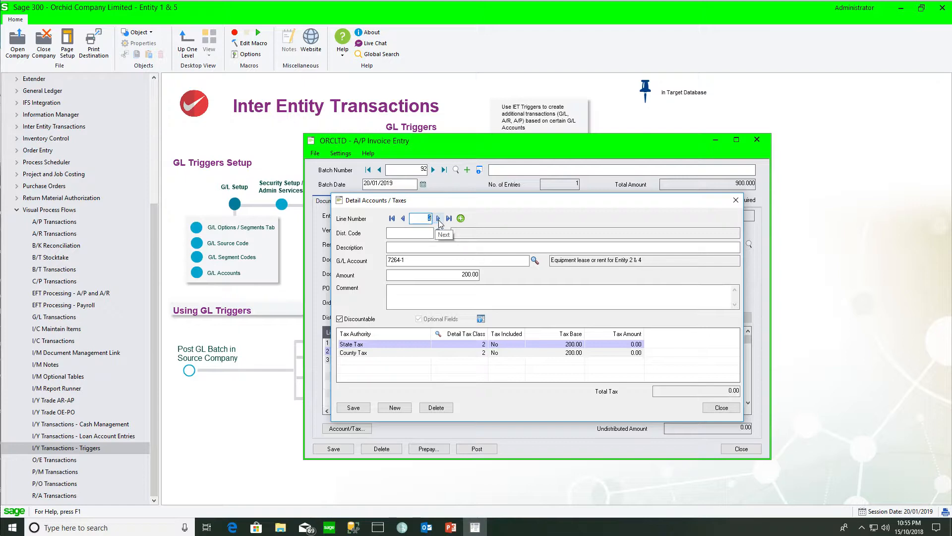
pyautogui.click(481, 319)
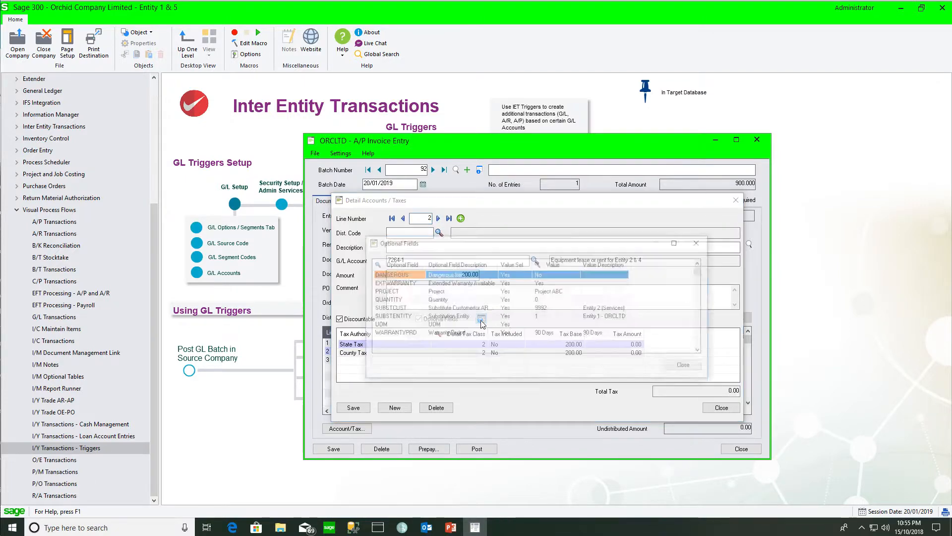
pyautogui.click(543, 309)
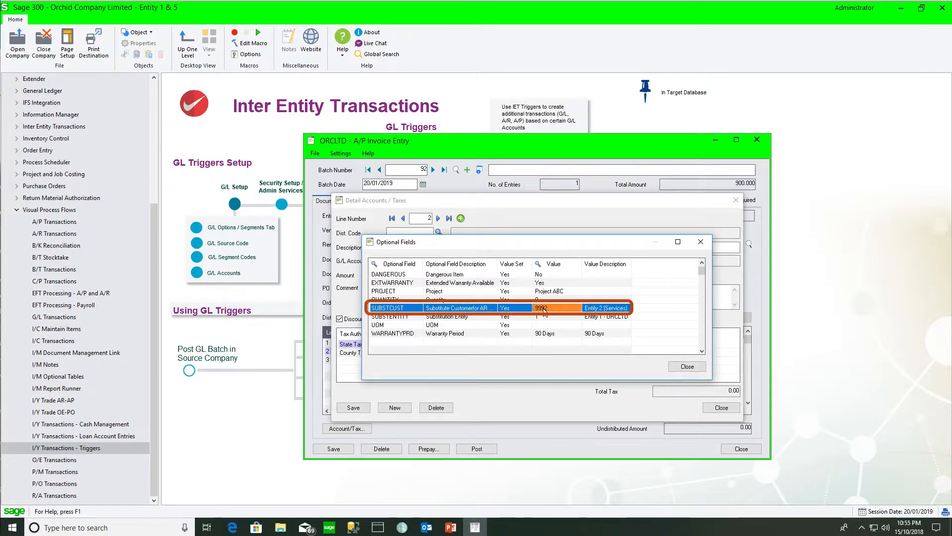
pyautogui.click(701, 242)
# Step: Inspect the optional fields of the third distribution line and close the detail accounts dialog
pyautogui.click(439, 219)
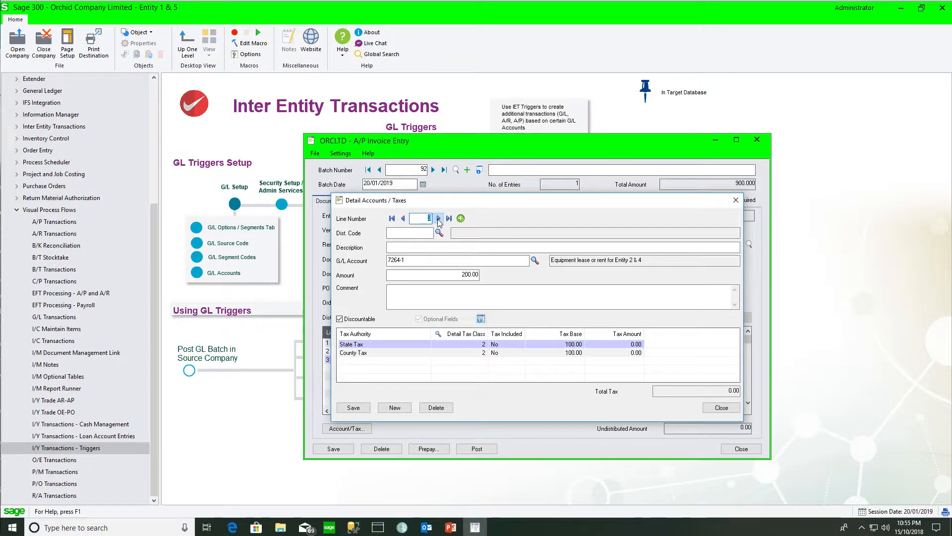
pyautogui.click(481, 318)
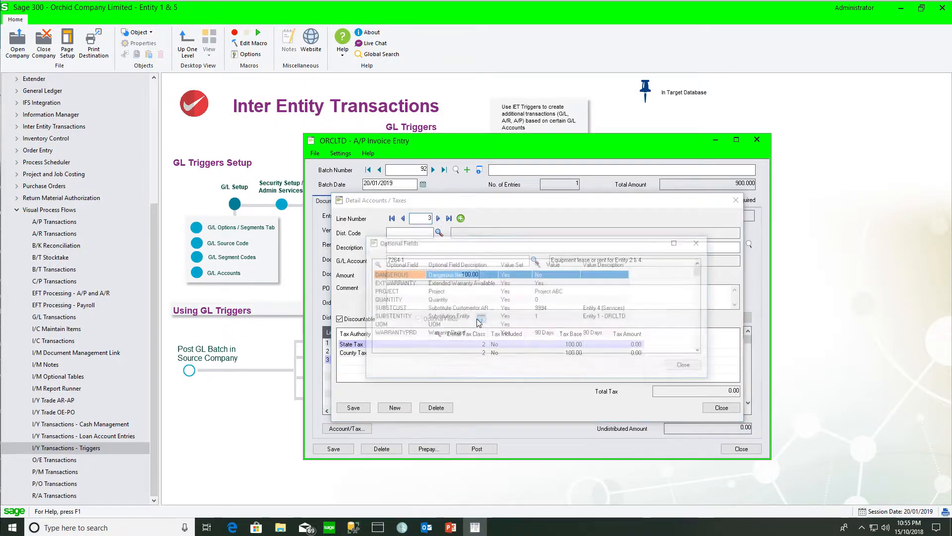
pyautogui.click(477, 310)
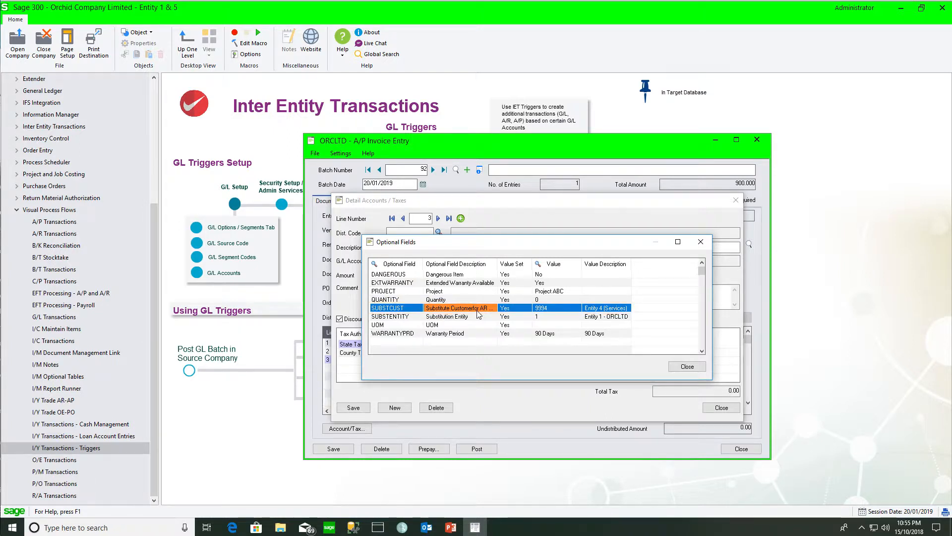
pyautogui.click(700, 242)
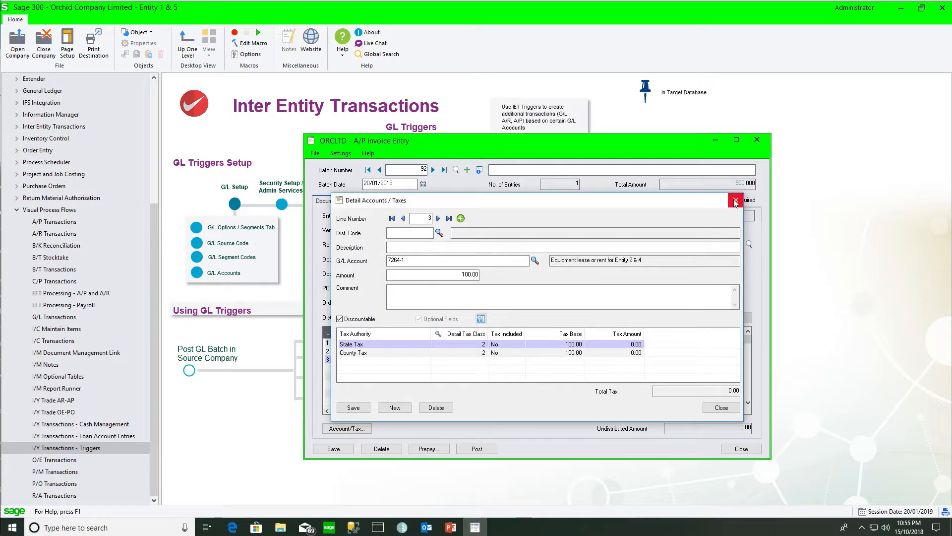
pyautogui.click(735, 201)
# Step: Post the A/P invoice batch 92 and close the invoice entry window
pyautogui.click(476, 449)
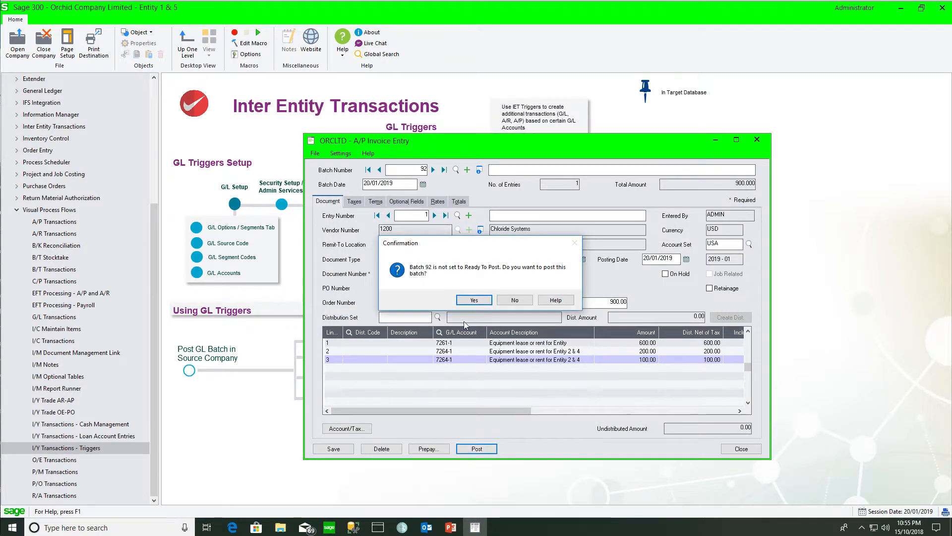
pyautogui.click(471, 300)
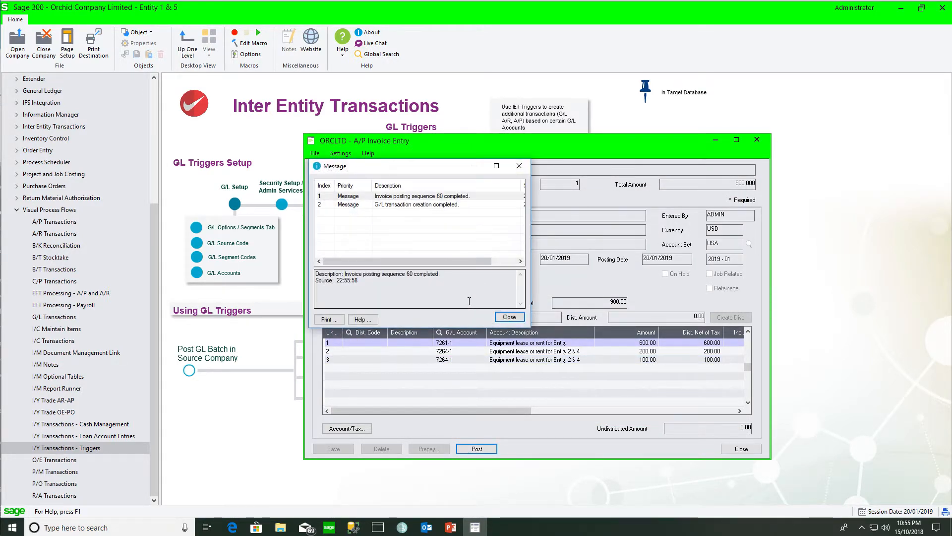
pyautogui.click(509, 317)
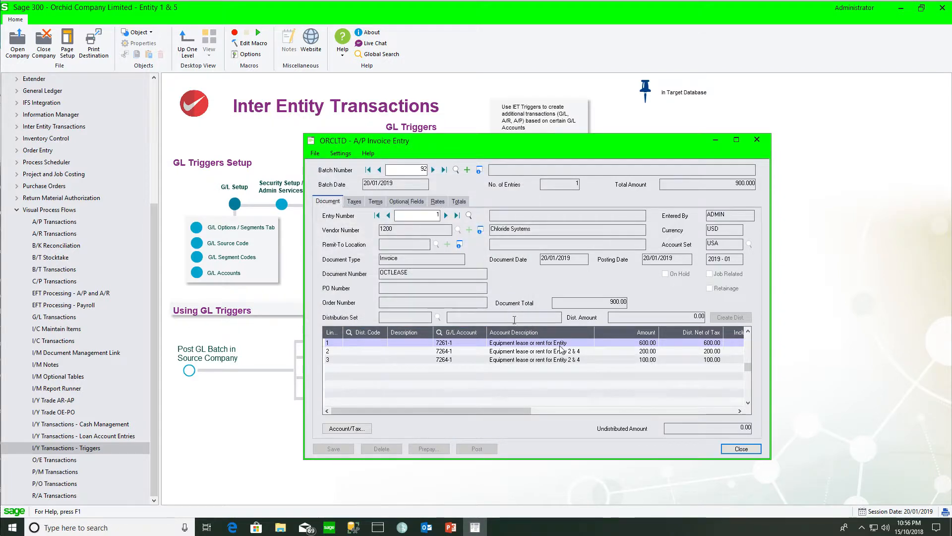
pyautogui.click(742, 449)
# Step: Open G/L batch 000314 and inspect the SUBSTCUST optional field on its journal detail lines
pyautogui.click(417, 324)
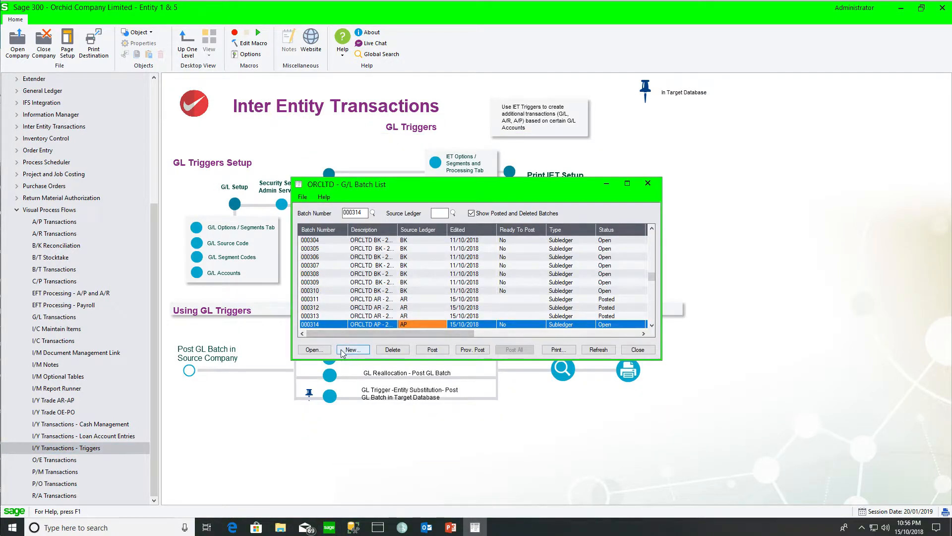
pyautogui.click(314, 351)
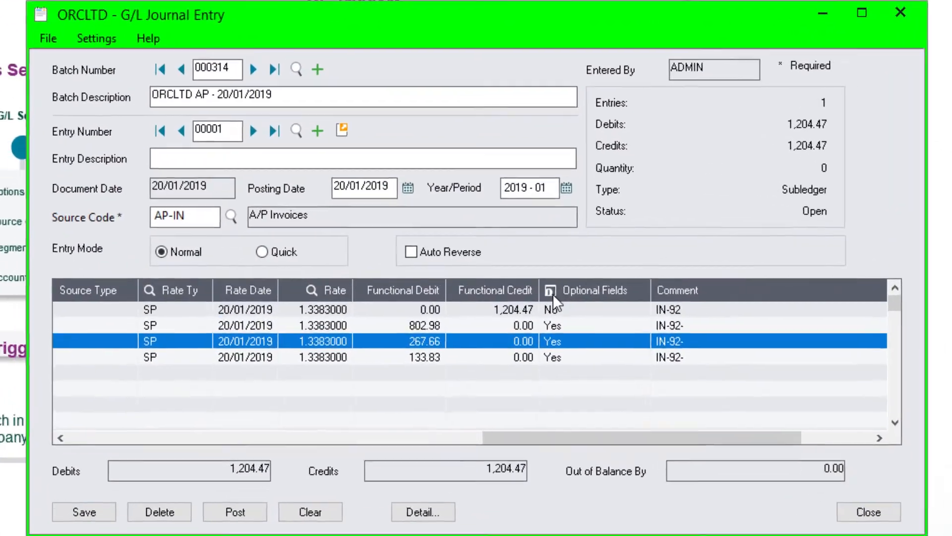
pyautogui.click(515, 306)
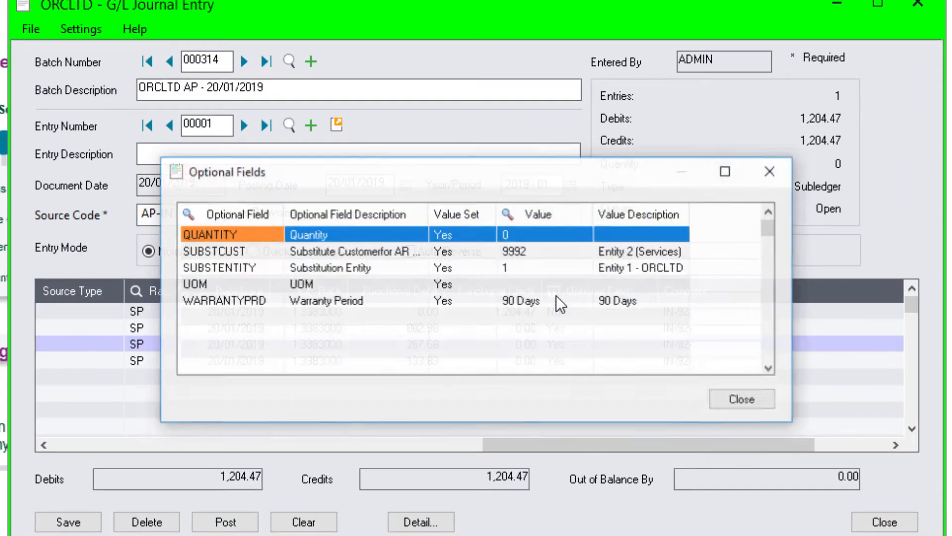
pyautogui.click(515, 255)
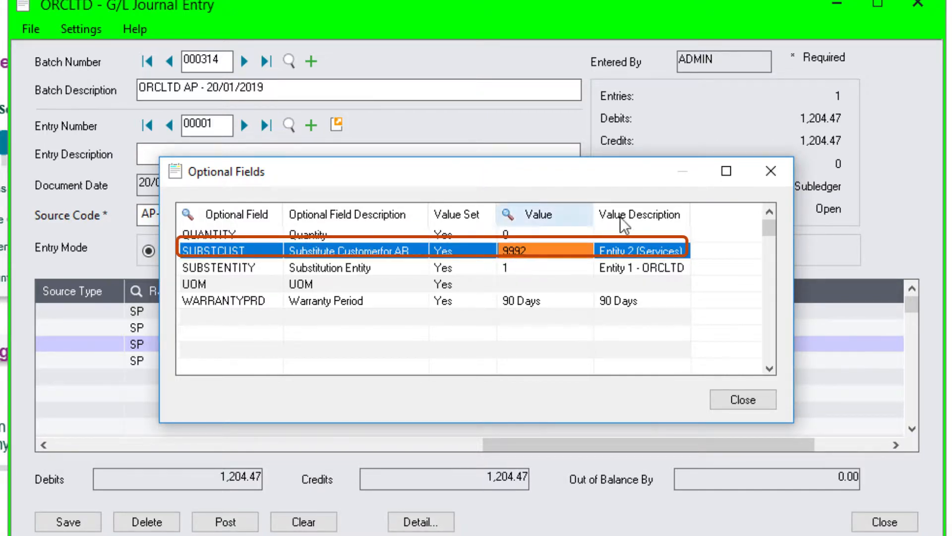
pyautogui.click(773, 173)
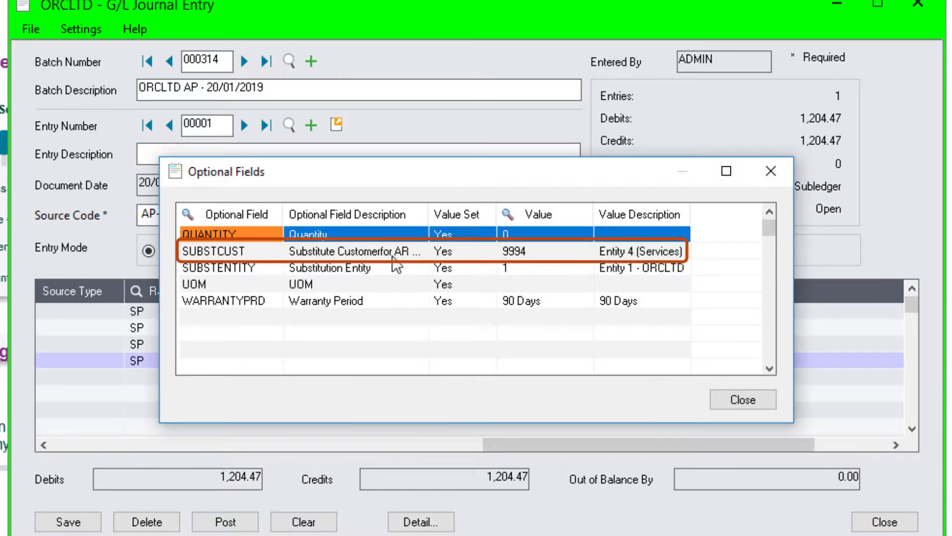
# Step: Close the optional fields dialog, post G/L batch 000314 confirming the prompt, and close the journal entry window
pyautogui.click(392, 254)
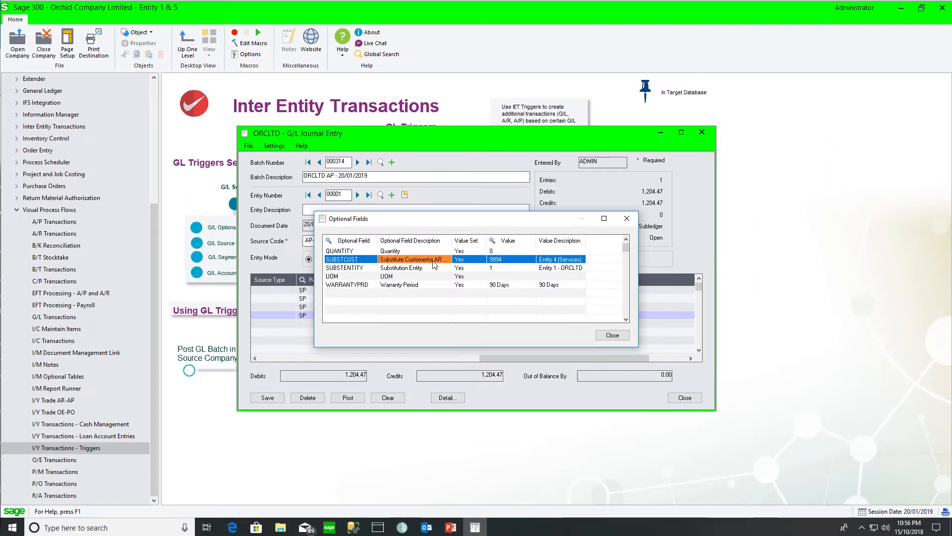
pyautogui.click(743, 399)
pyautogui.click(218, 525)
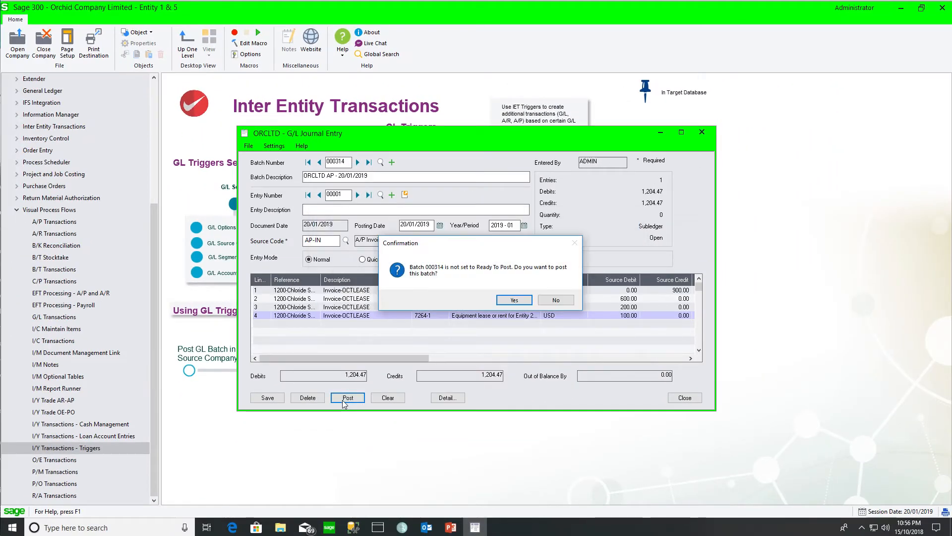
pyautogui.click(516, 300)
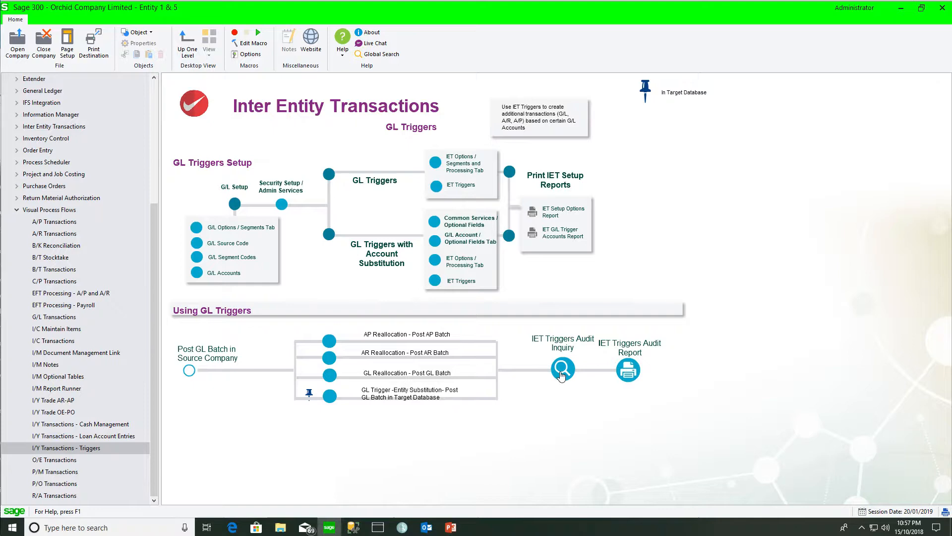
pyautogui.click(562, 370)
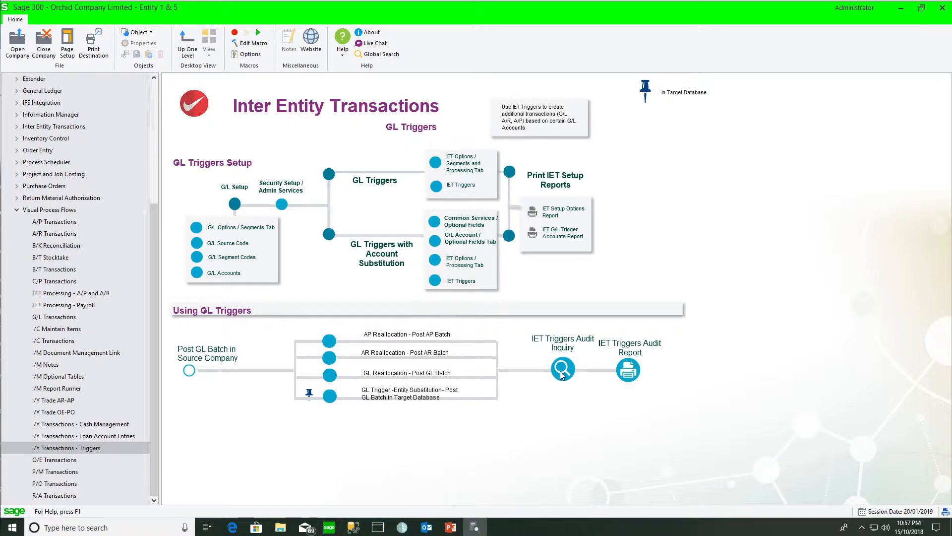
# Step: Open the IET Triggers Audit Inquiry and examine the A/R Reallocation entries for G/L batch 000314
pyautogui.moveTo(763, 347); pyautogui.dragTo(762, 369)
pyautogui.moveTo(760, 308); pyautogui.dragTo(760, 375)
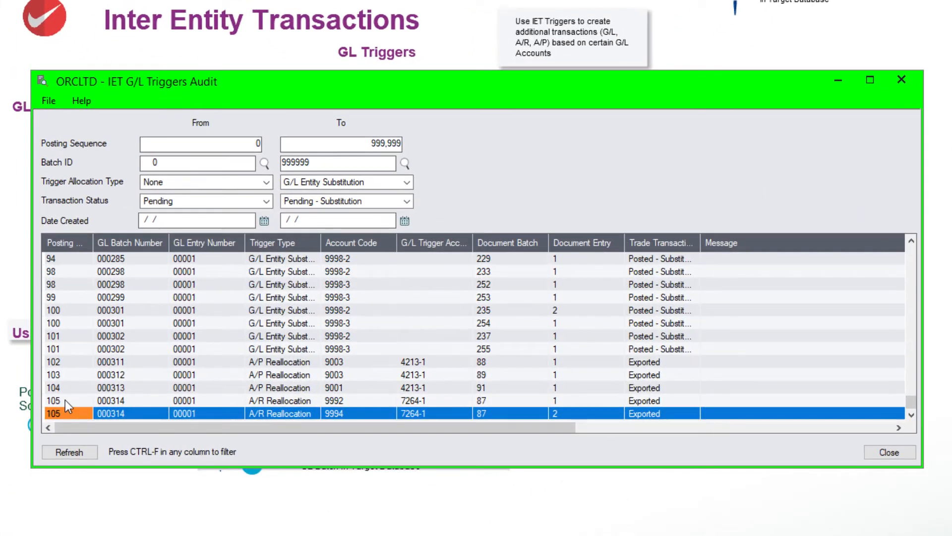
pyautogui.click(65, 401)
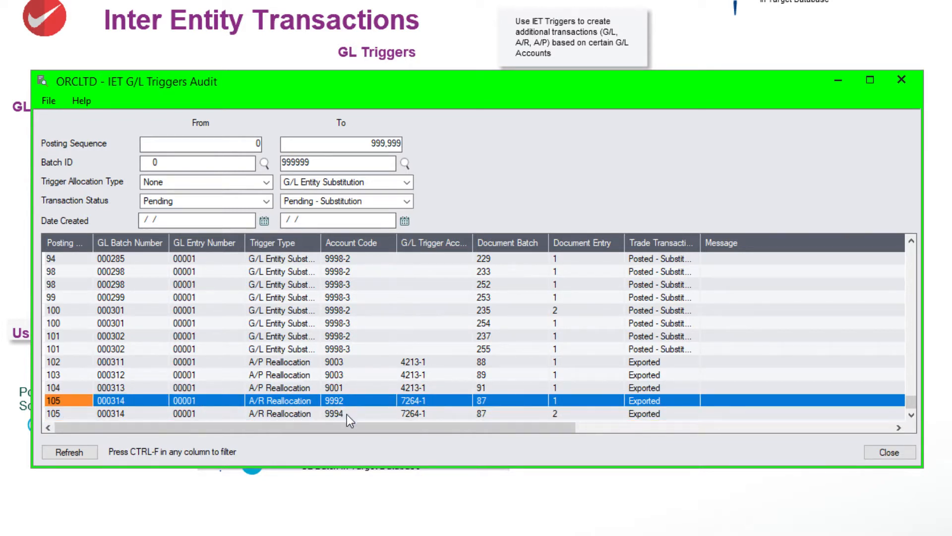
pyautogui.click(495, 401)
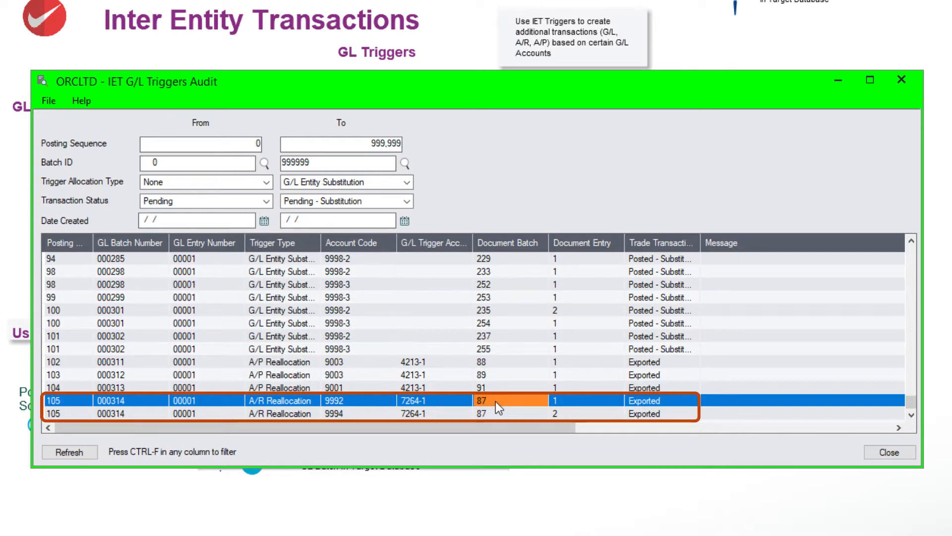
pyautogui.click(642, 401)
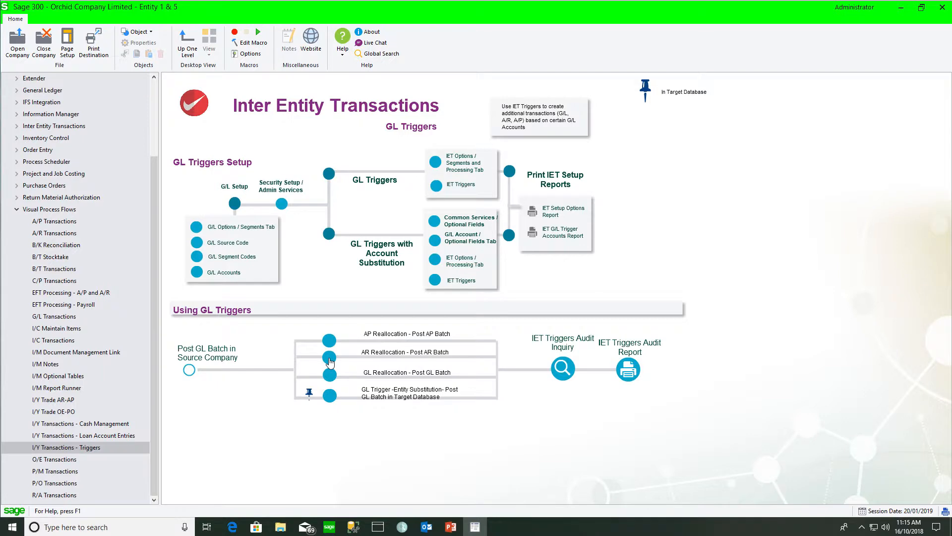
# Step: Open the A/R batch created by the reallocation, batch 87, and review both of its invoice entries
pyautogui.click(329, 357)
pyautogui.doubleClick(367, 323)
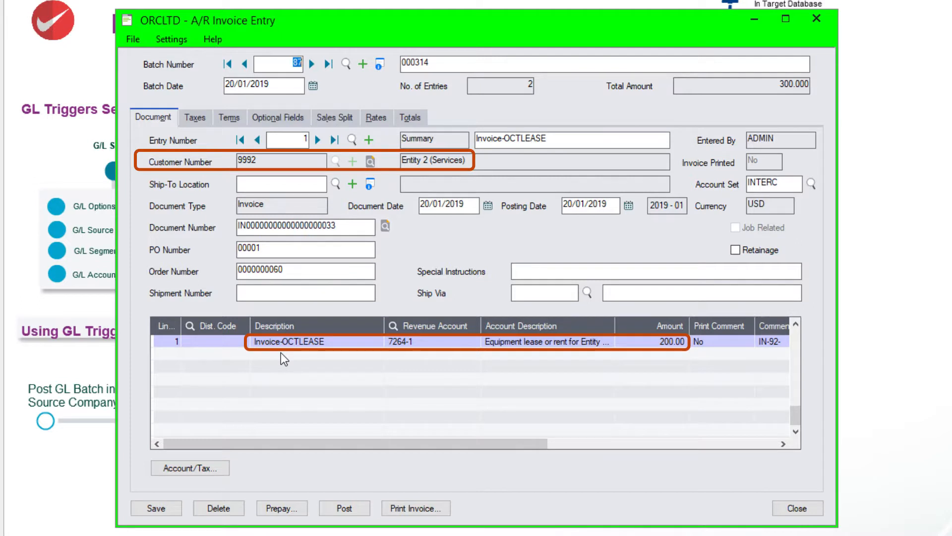
pyautogui.click(317, 141)
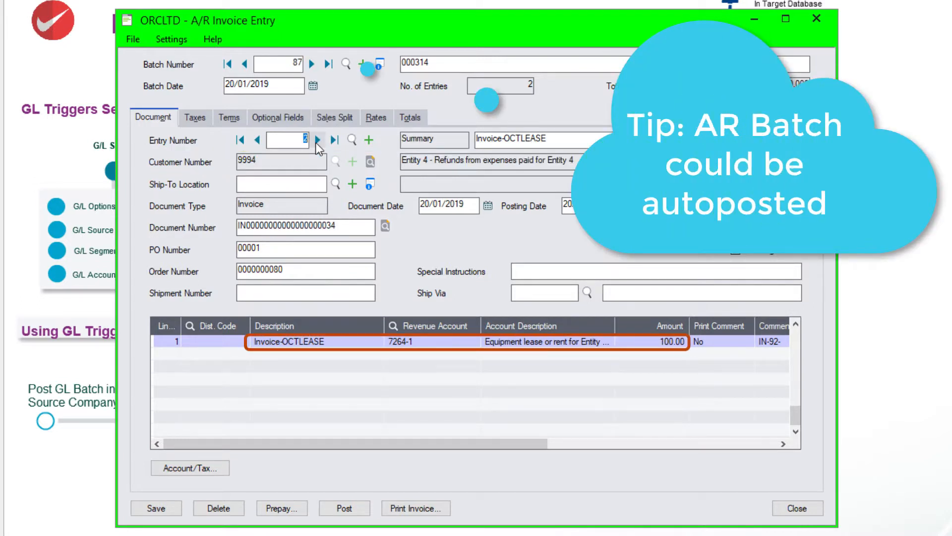